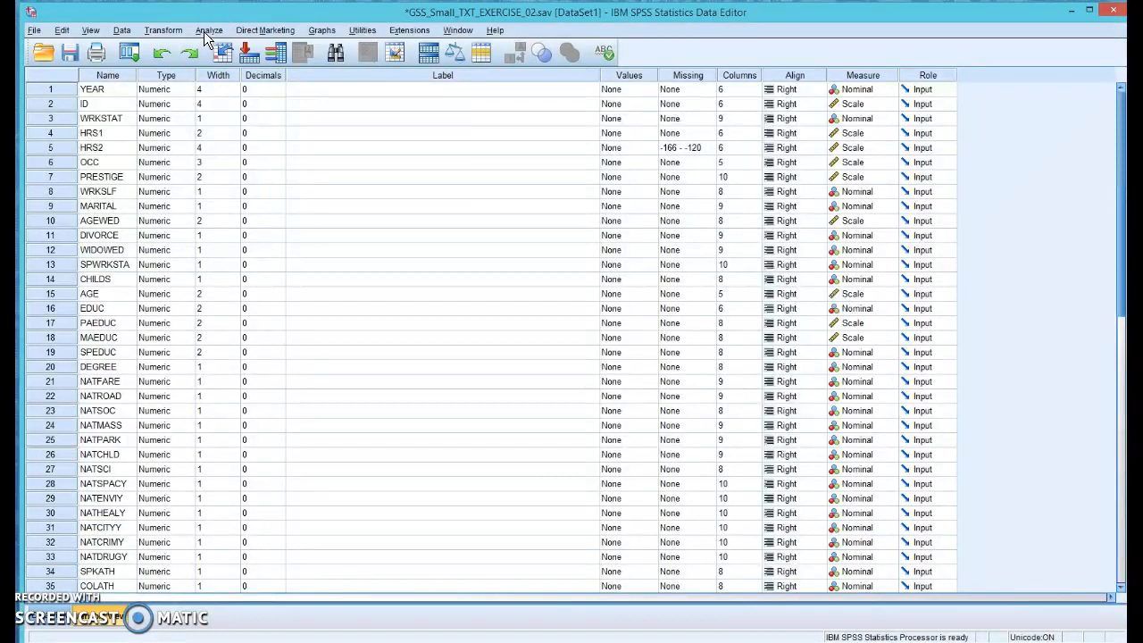
Step: Run a Frequencies analysis on the HRS2 variable
mouse_move(331, 70)
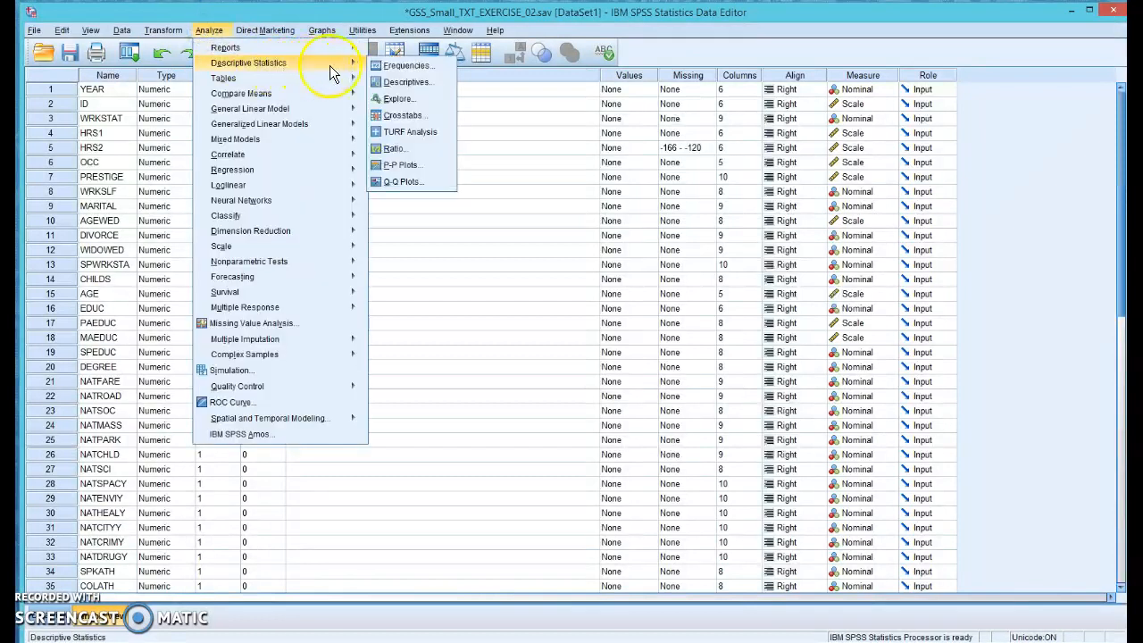
click(391, 70)
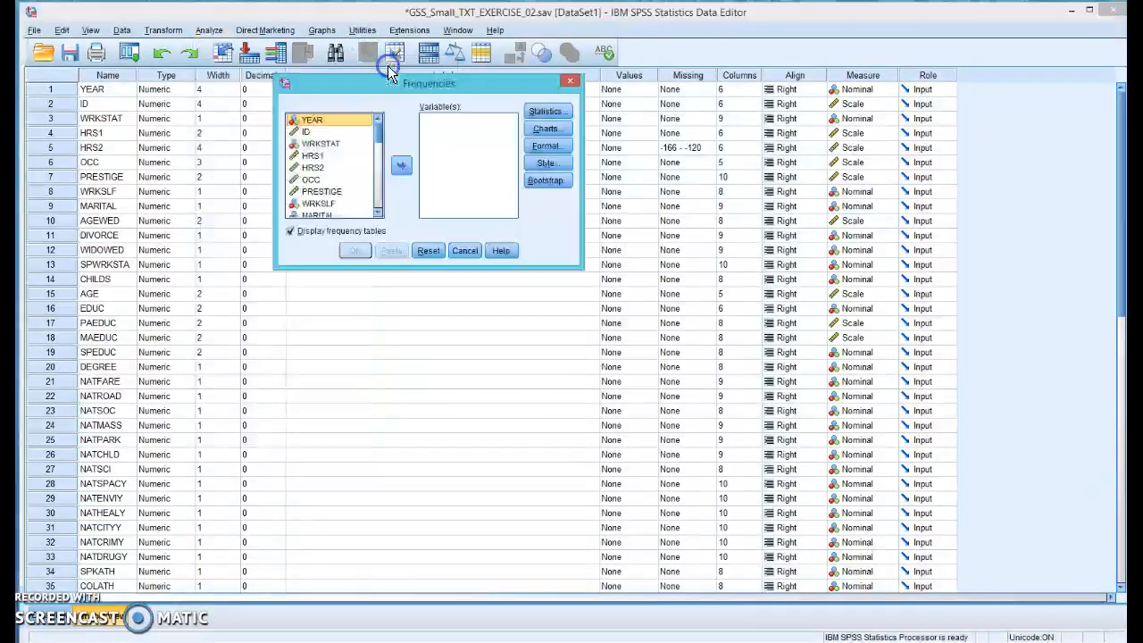
click(313, 168)
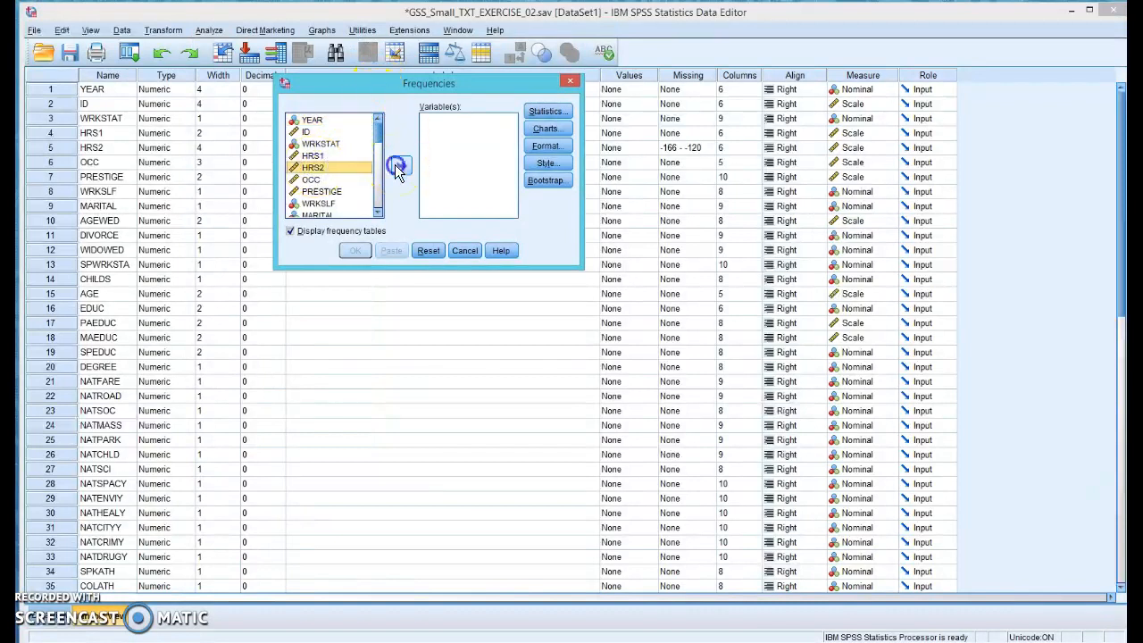
click(399, 170)
click(365, 252)
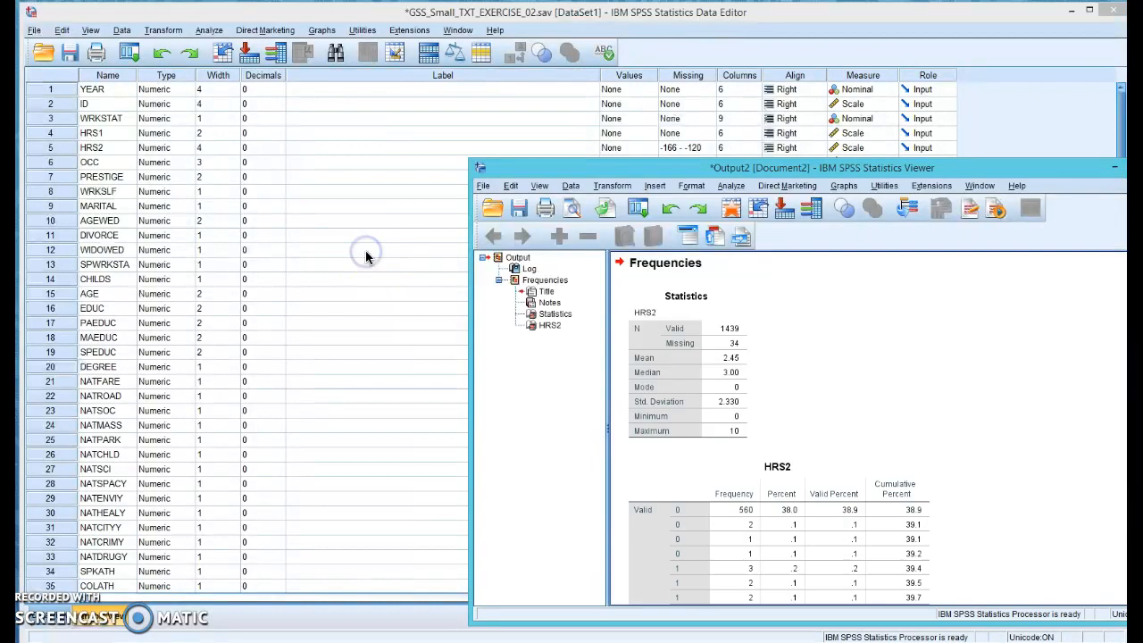
Step: Examine the HRS2 statistics and frequency table, including the valid values and the user-missing and system-missing entries
scroll(970, 455, down, 5)
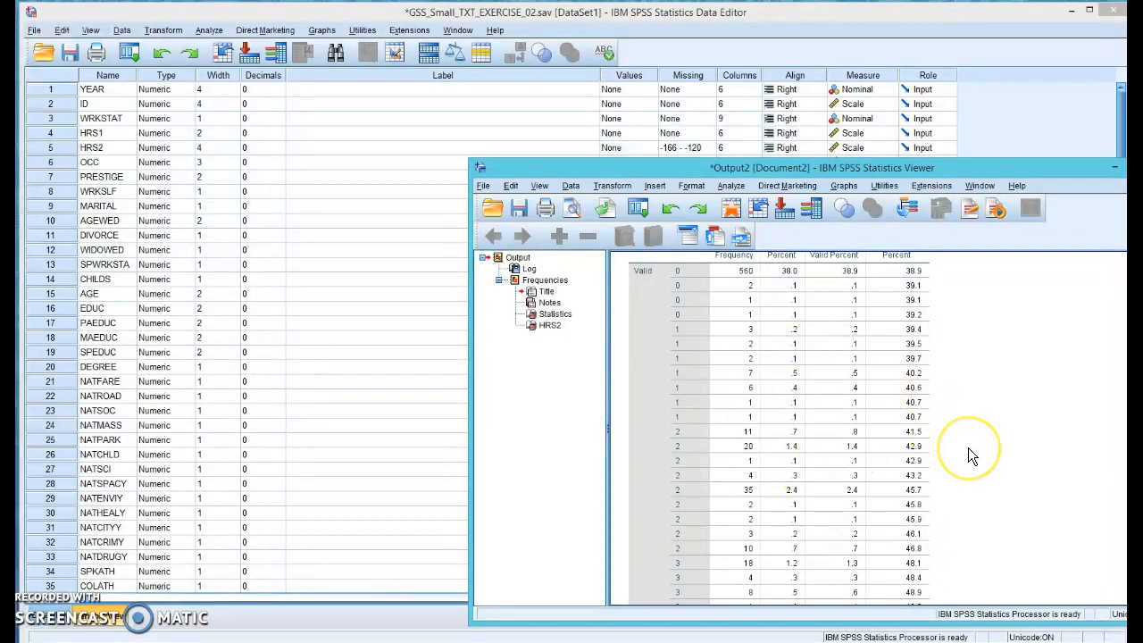
scroll(969, 448, down, 15)
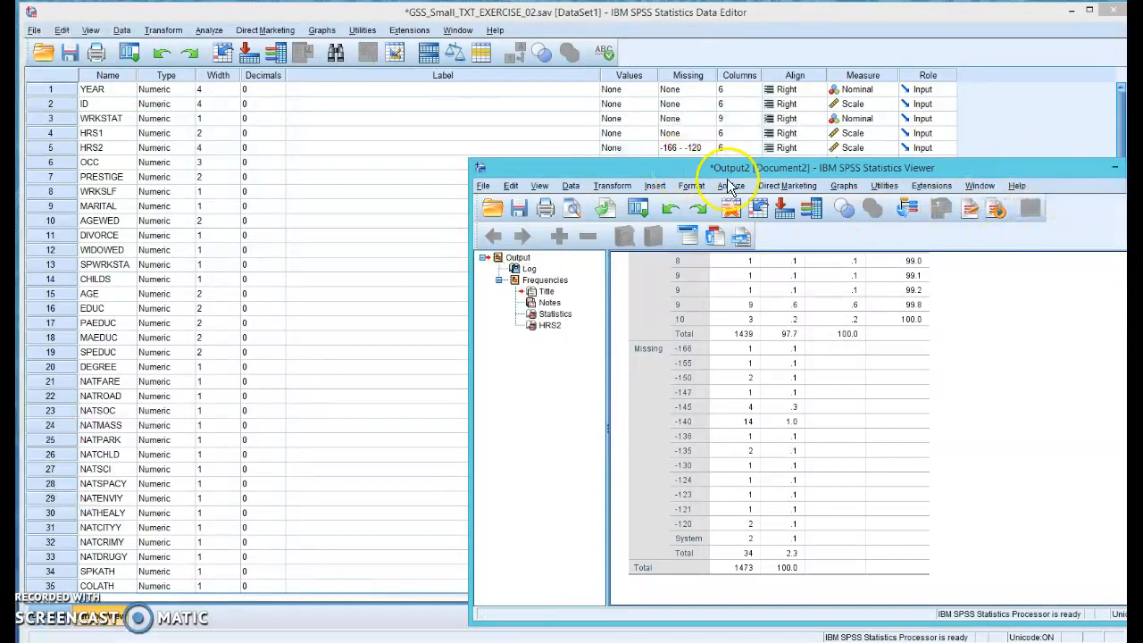
drag(728, 174, 669, 127)
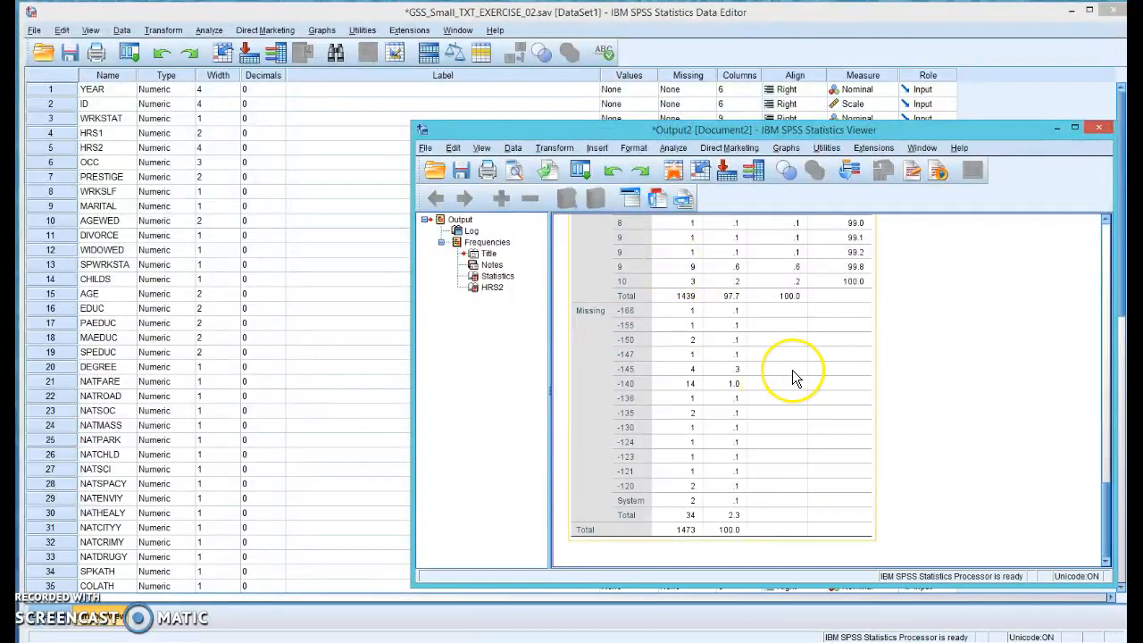
scroll(792, 370, up, 5)
scroll(798, 413, down, 5)
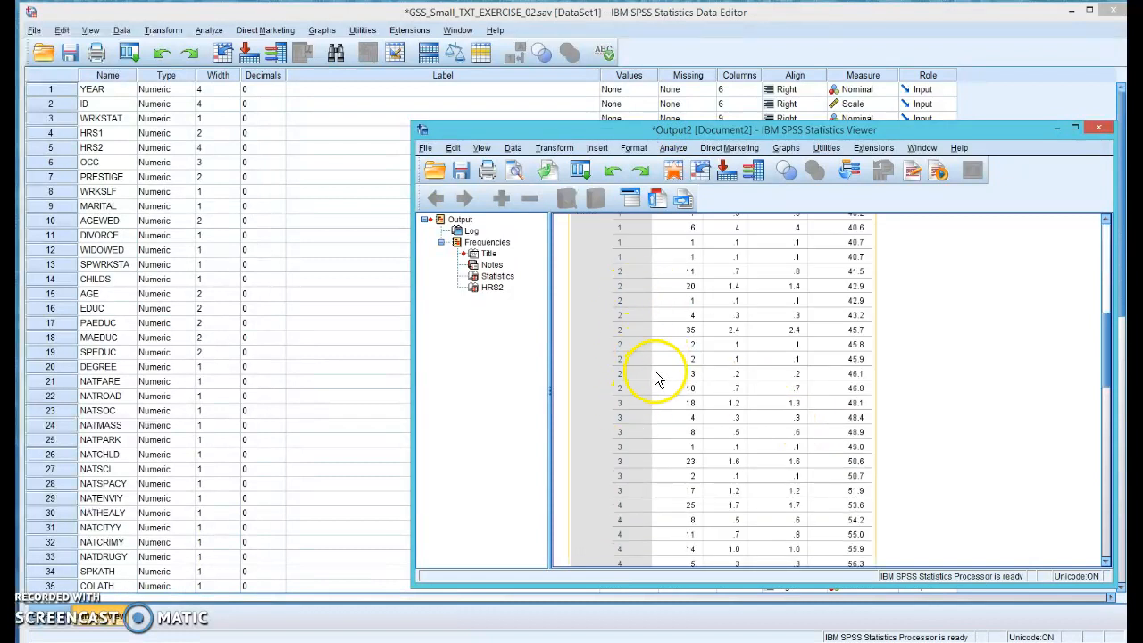
scroll(656, 370, up, 5)
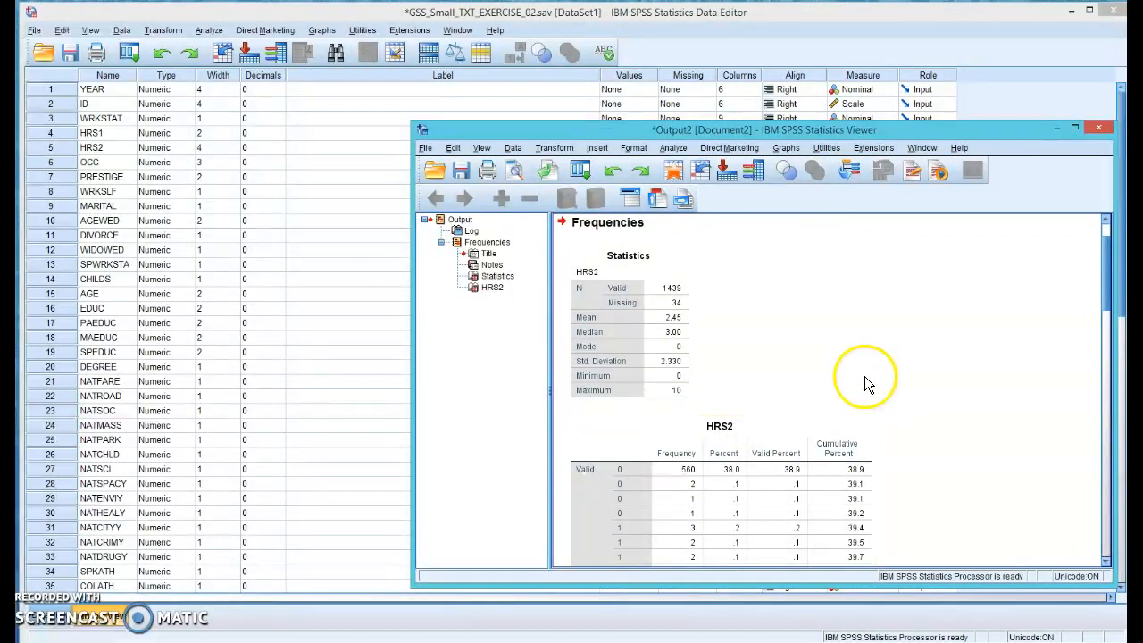
click(607, 333)
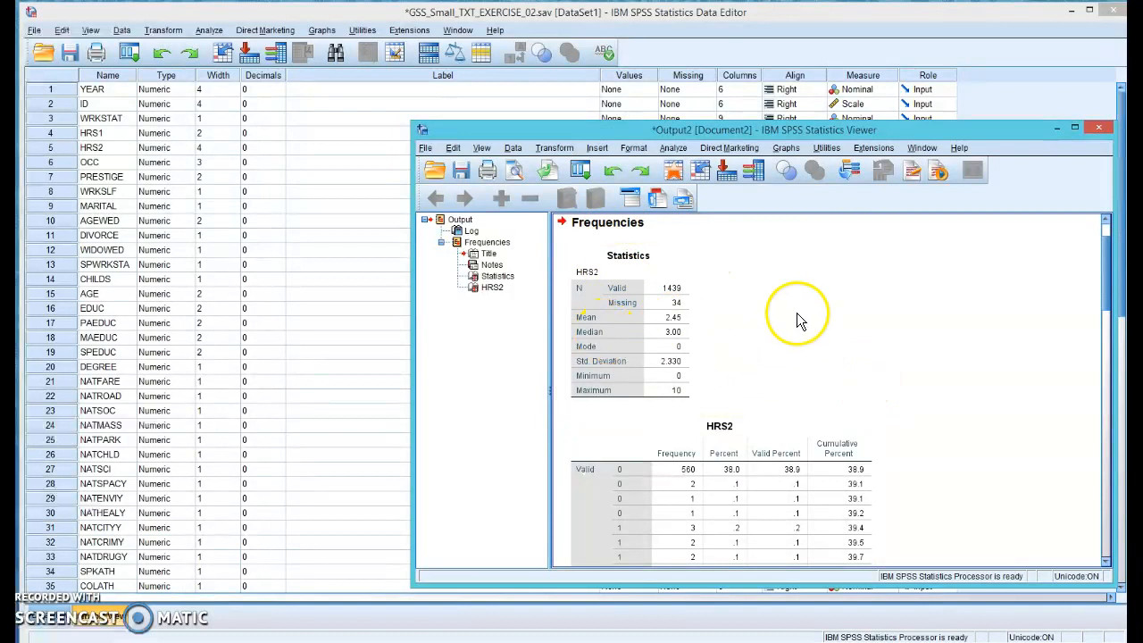
drag(793, 129, 679, 113)
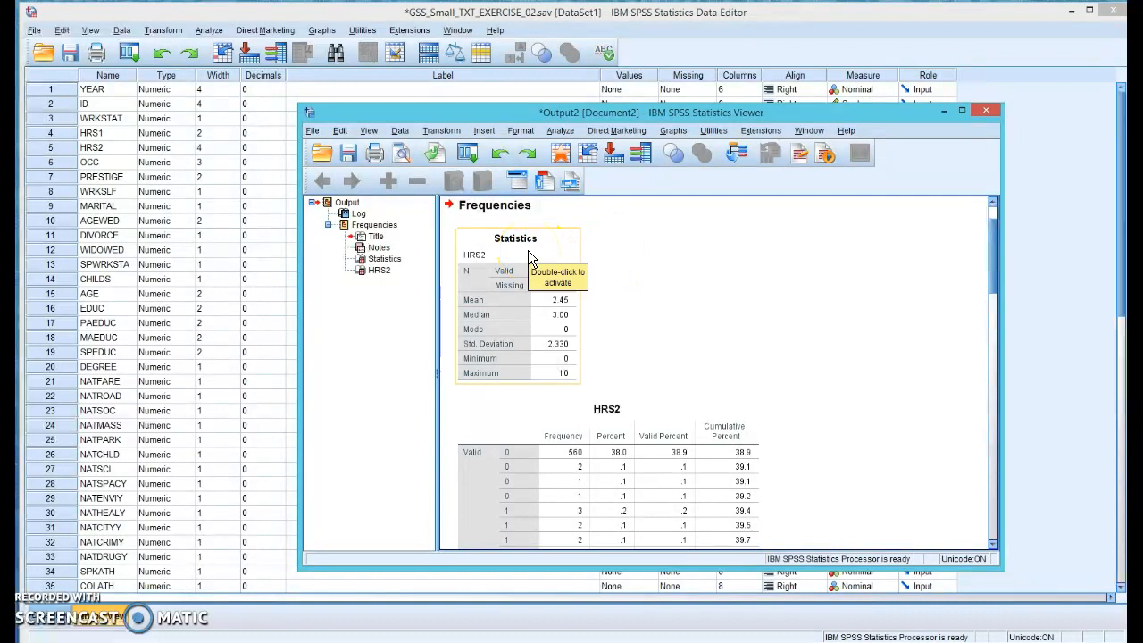
Step: Start Recode into Different Variables from the data editor, clear the existing HRS2 to HRS3 pairing, and add HRS2 as input again
click(327, 13)
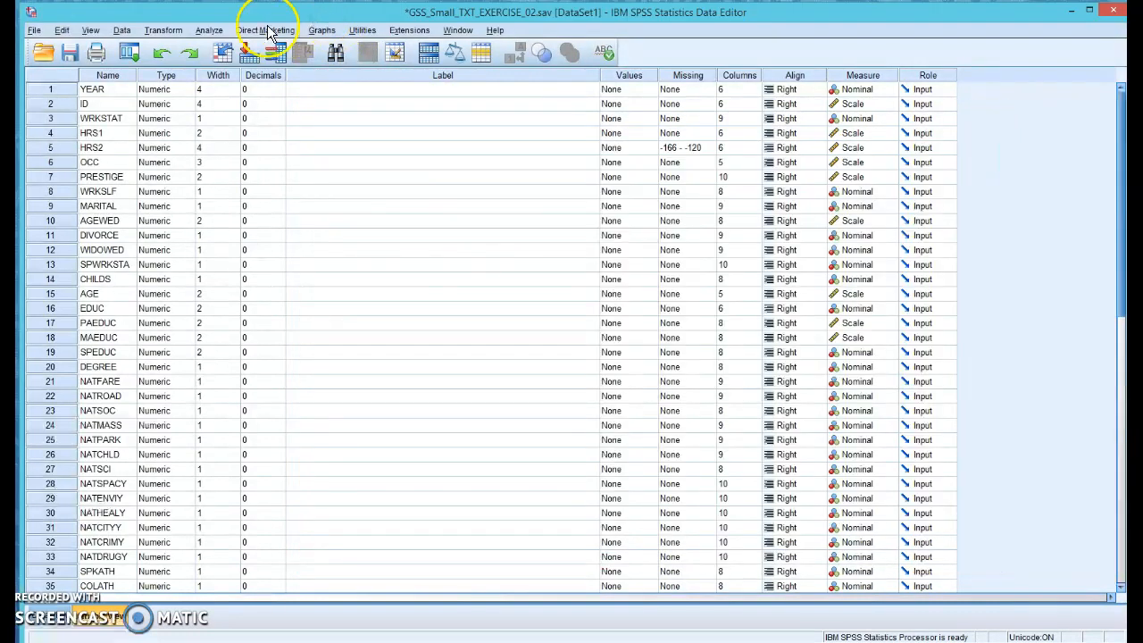
click(175, 33)
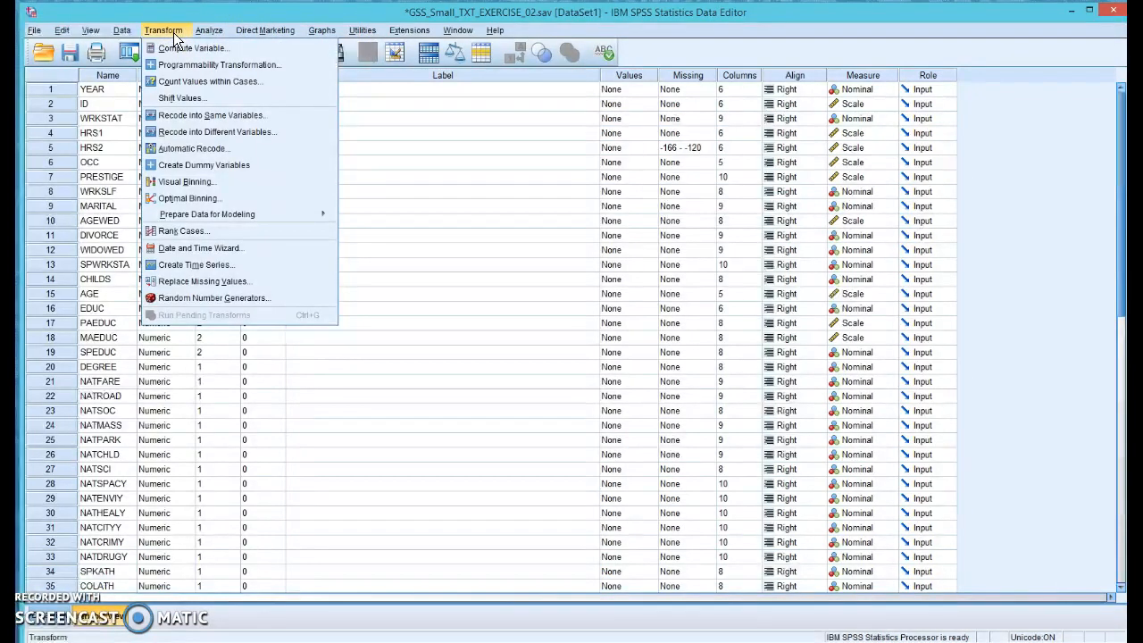
click(205, 134)
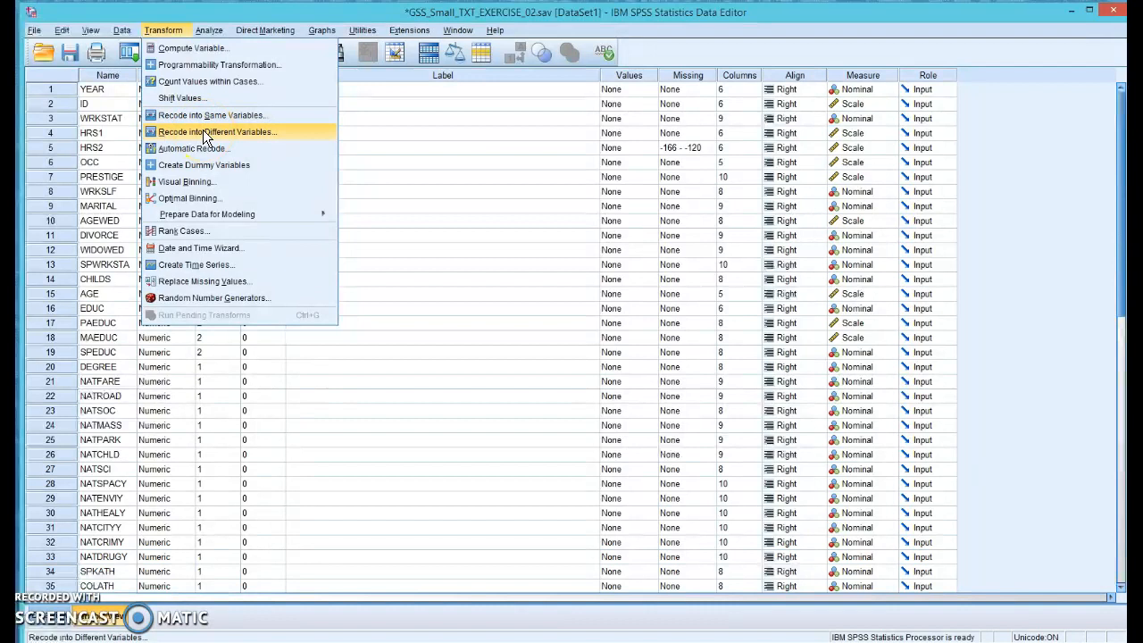
click(205, 119)
click(204, 133)
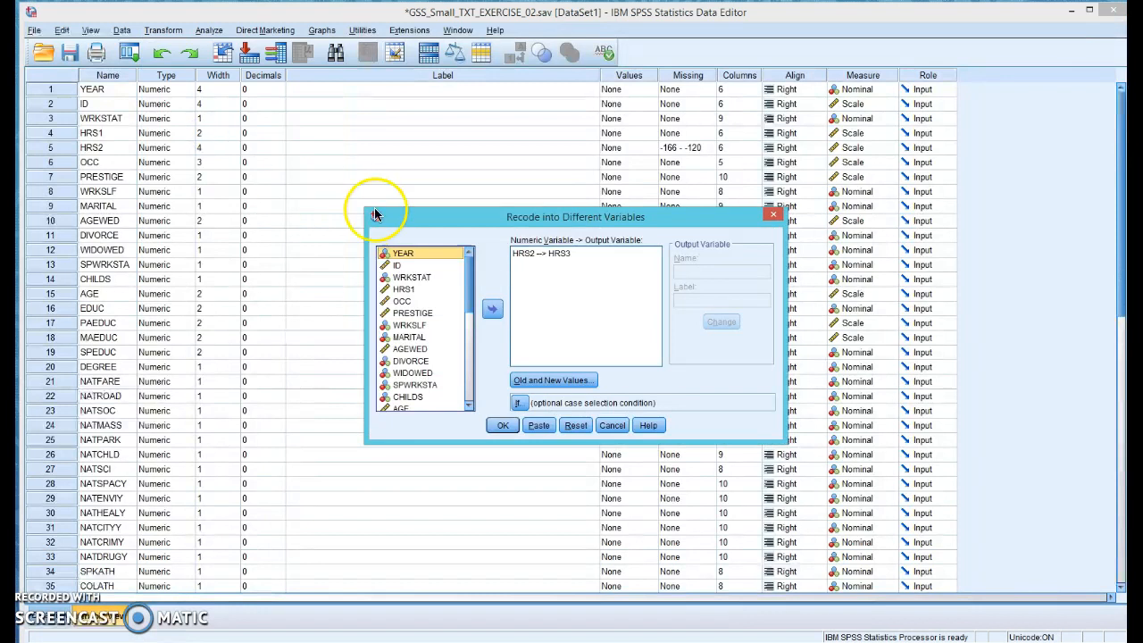
click(540, 254)
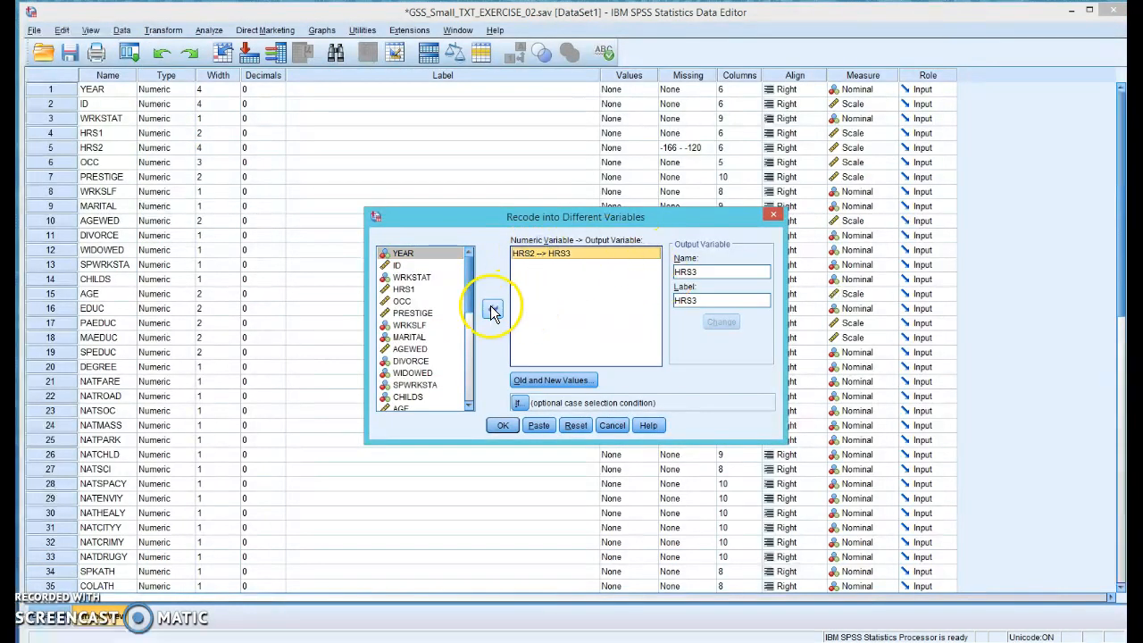
click(493, 308)
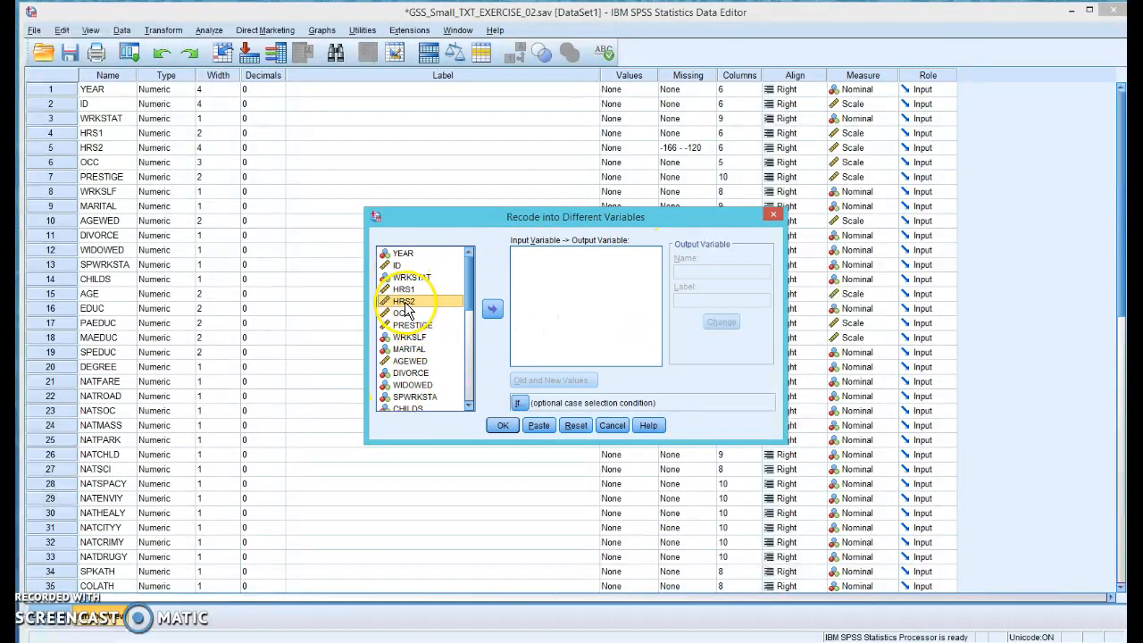
click(492, 308)
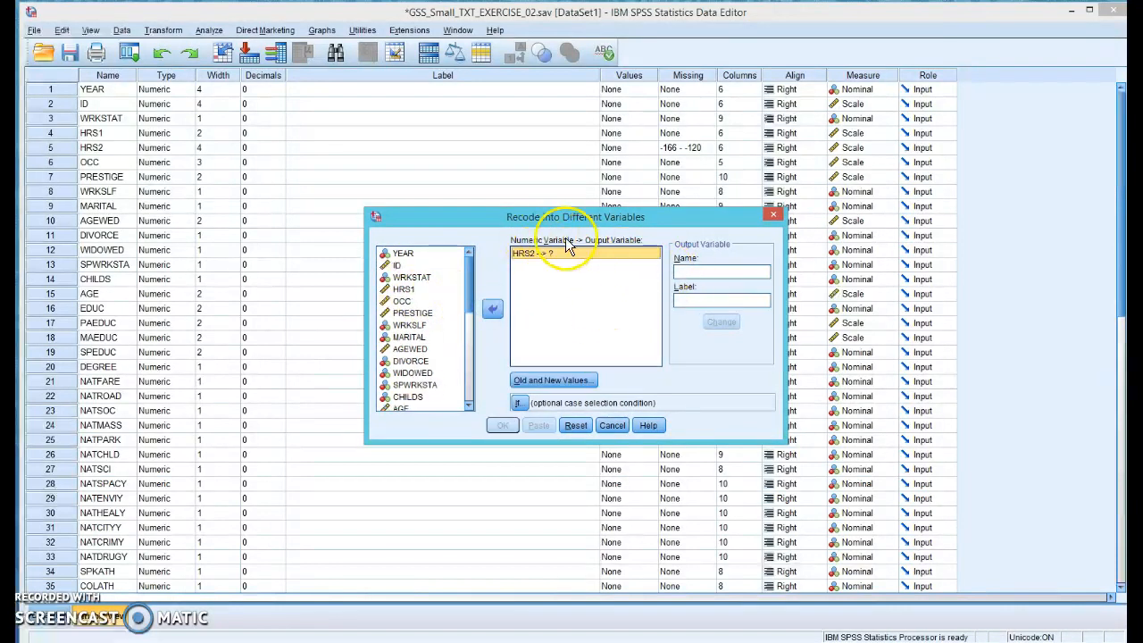
Step: Enter HRS2_recoded as both the name and the label of the output variable
click(686, 271)
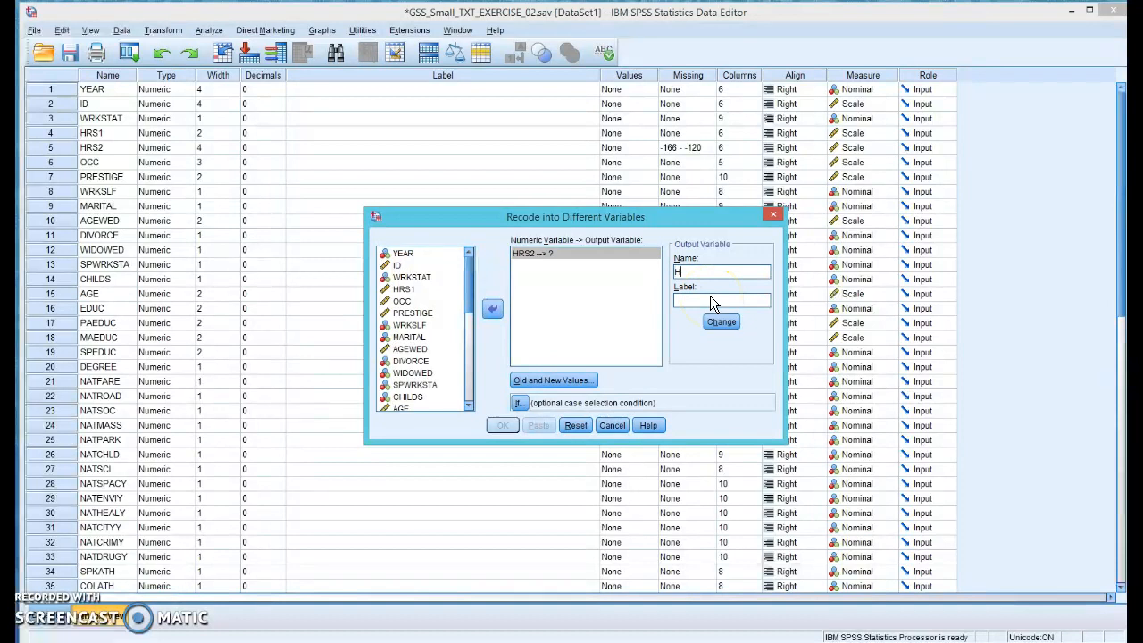
text(HRS2)
click(710, 300)
text(HRS2_recoded)
double_click(741, 272)
double_click(742, 300)
Step: Remove both existing recode rules from the old and new values of HRS2
click(592, 381)
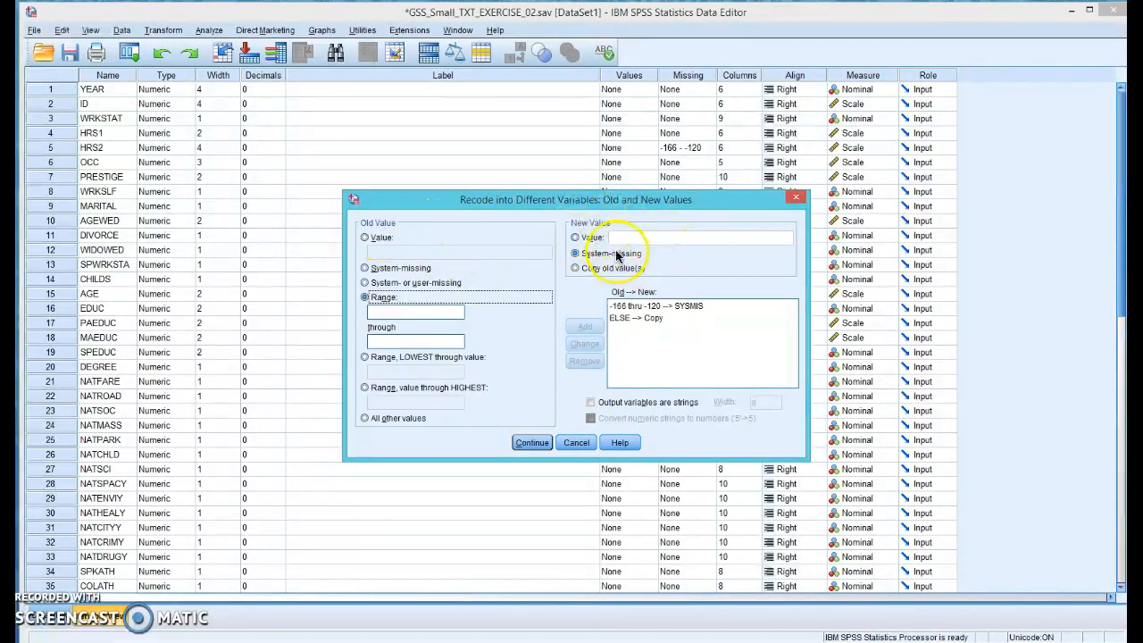
click(639, 306)
click(583, 361)
click(630, 305)
click(586, 360)
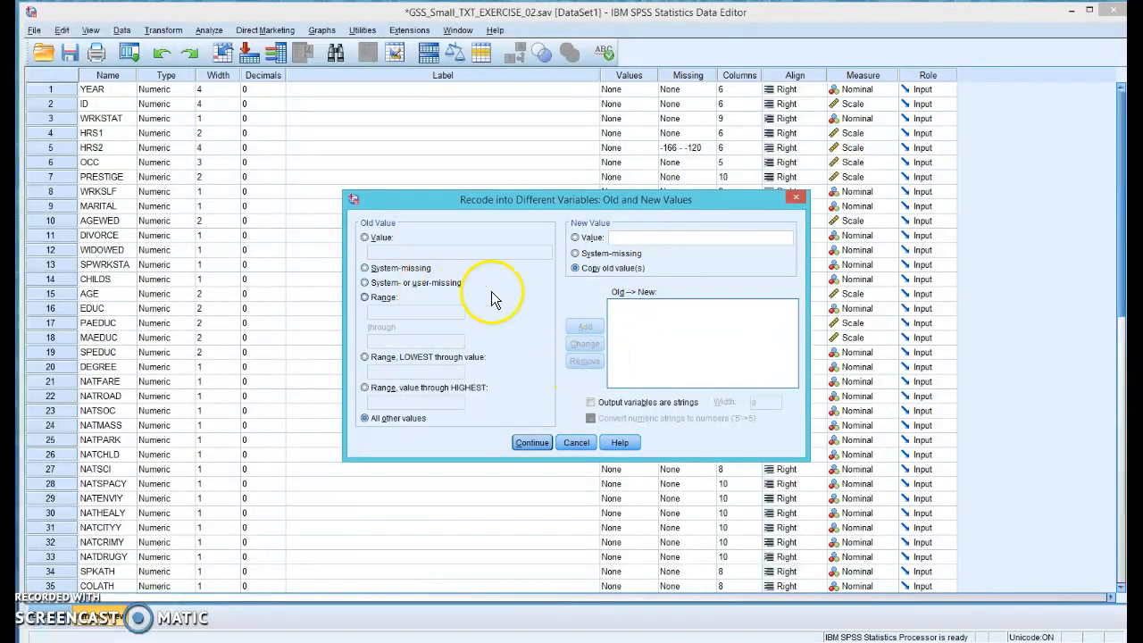
Step: Add a rule that recodes the range -166 through -120 to system-missing
click(365, 237)
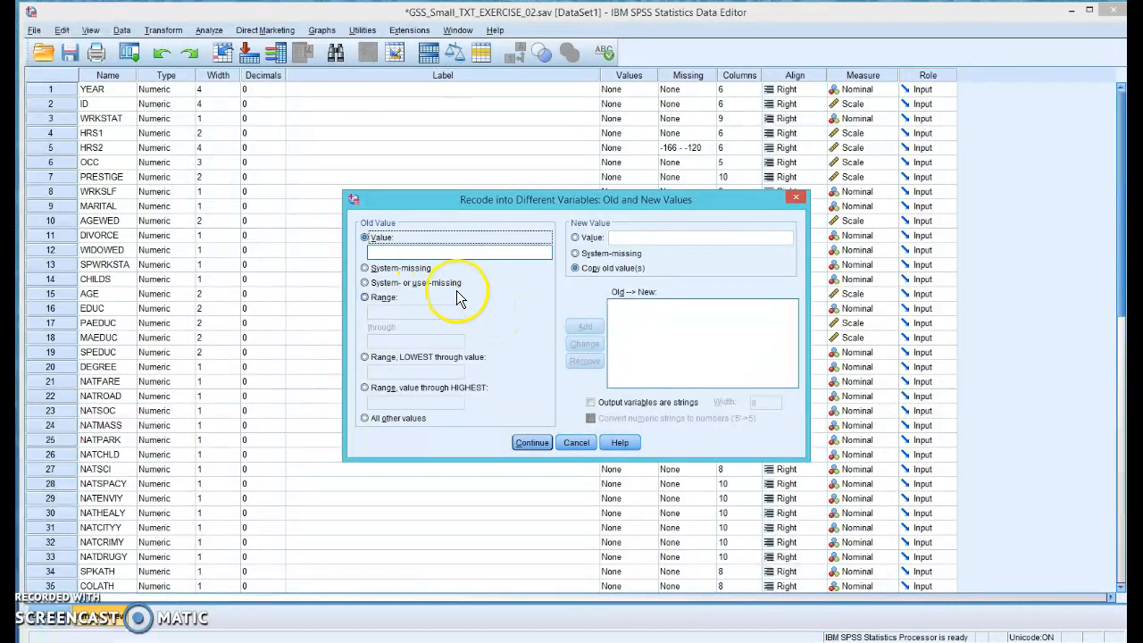
click(366, 297)
click(383, 312)
text(-166)
click(389, 341)
text(-120)
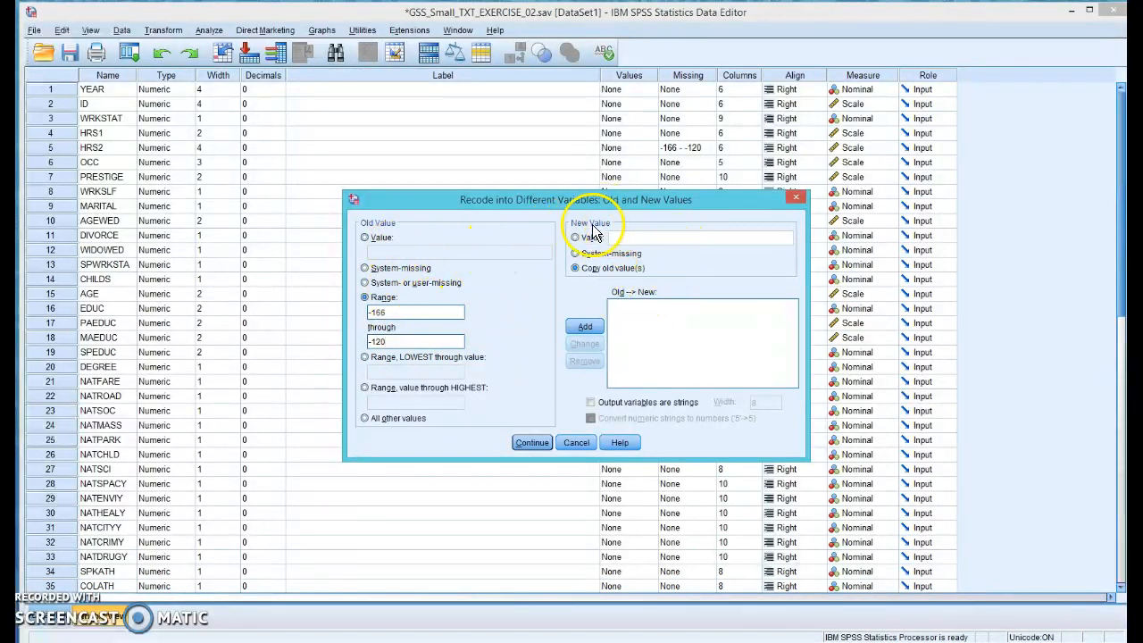
click(576, 254)
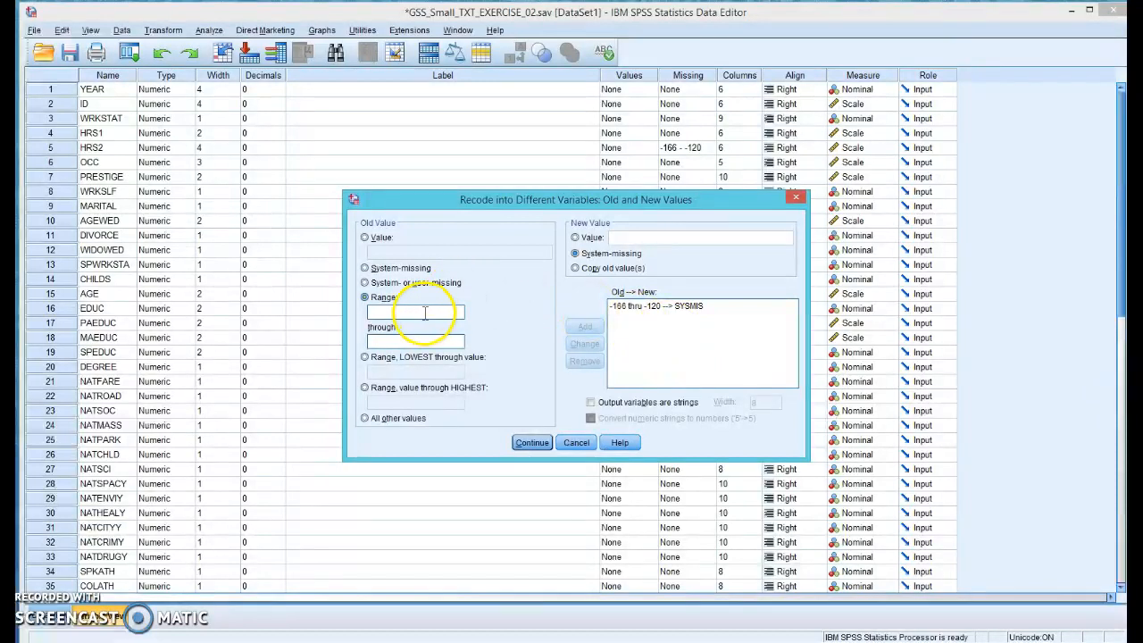
Step: Add a rule that copies the old values for all other values, check both rules and accept them
click(363, 419)
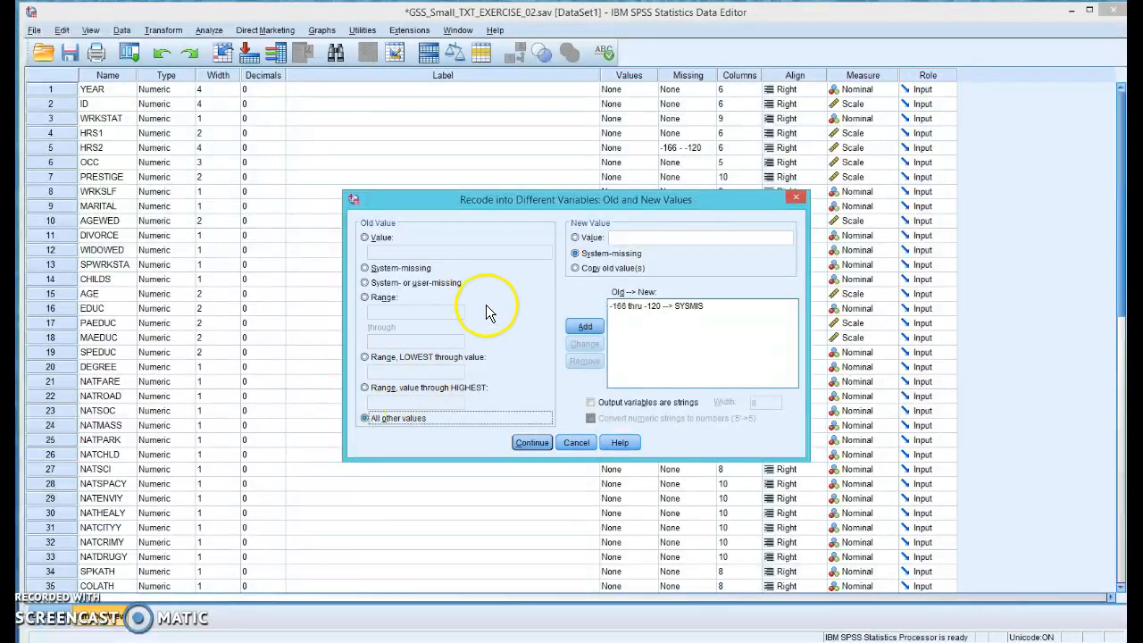
click(576, 268)
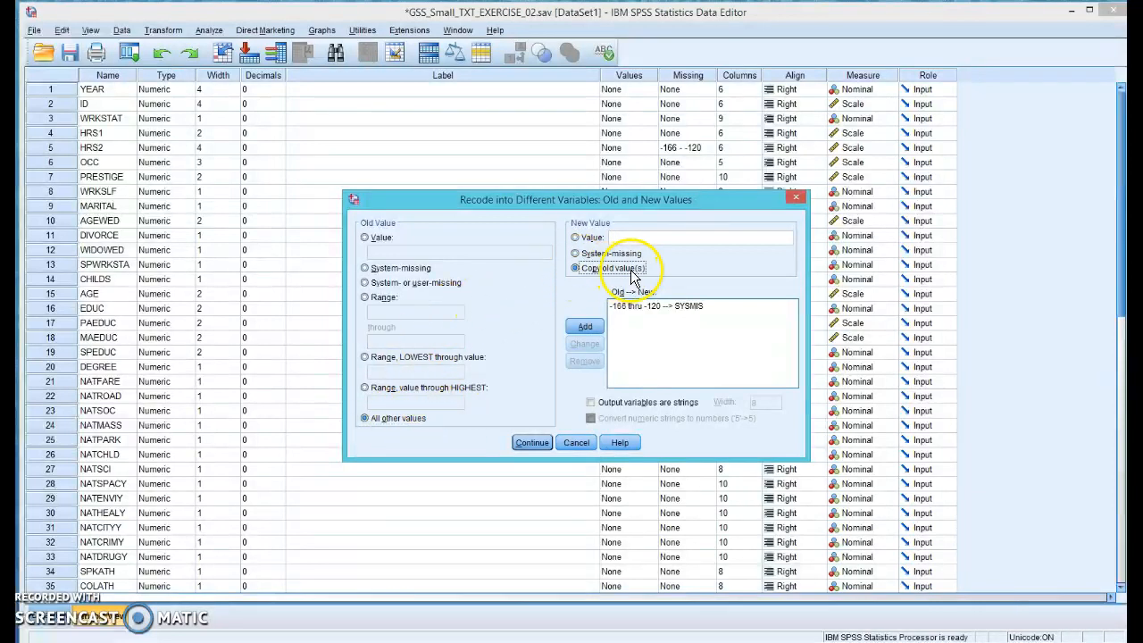
click(585, 327)
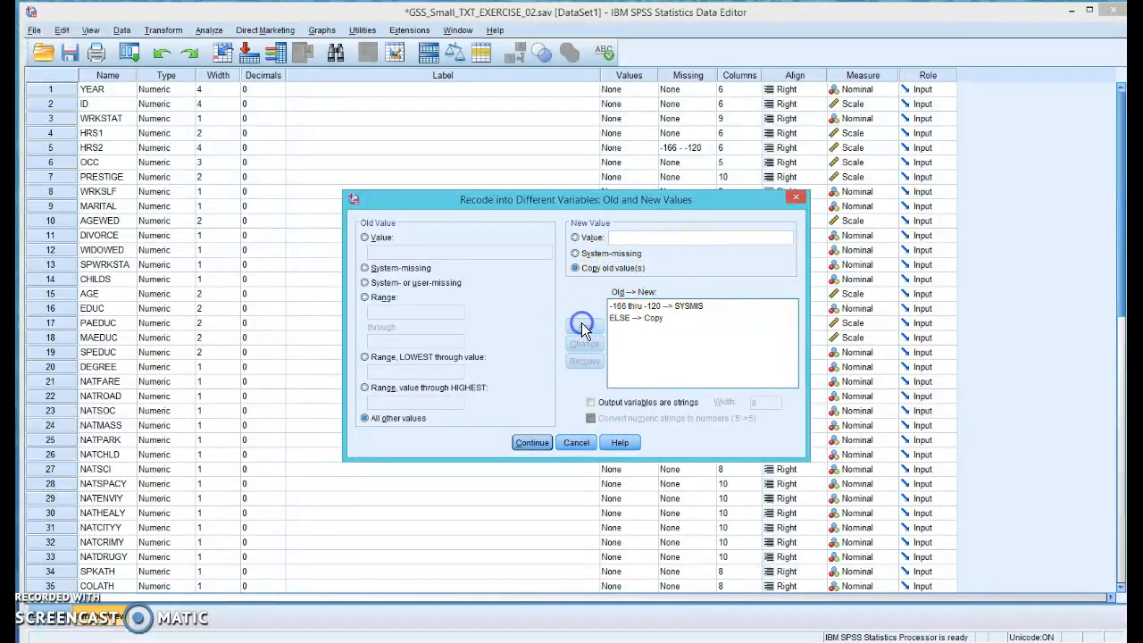
click(631, 318)
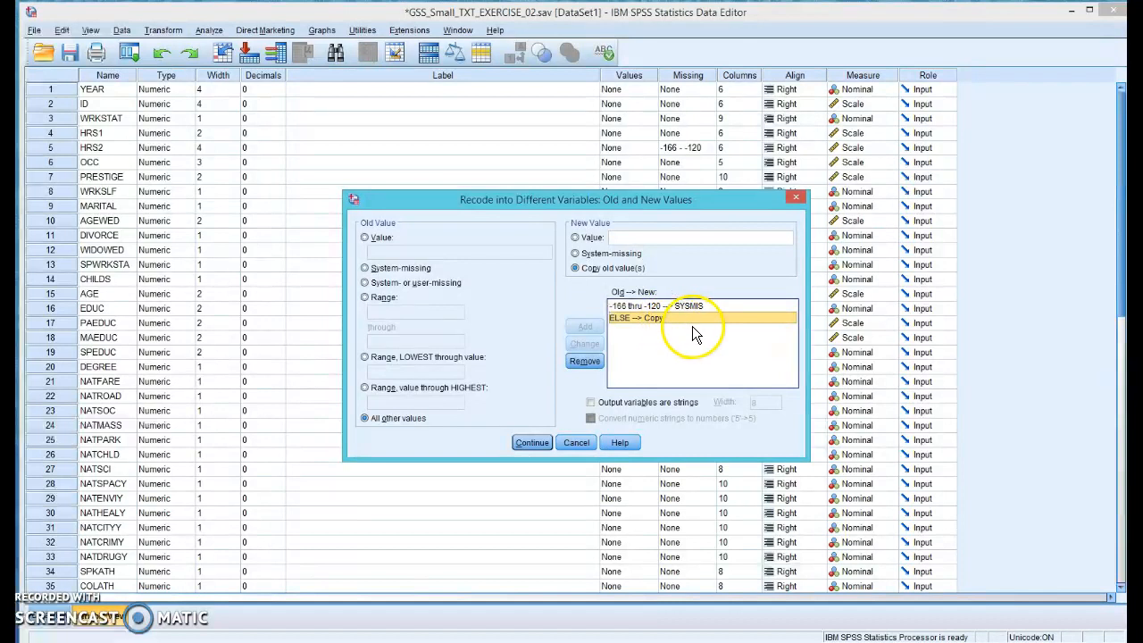
click(640, 307)
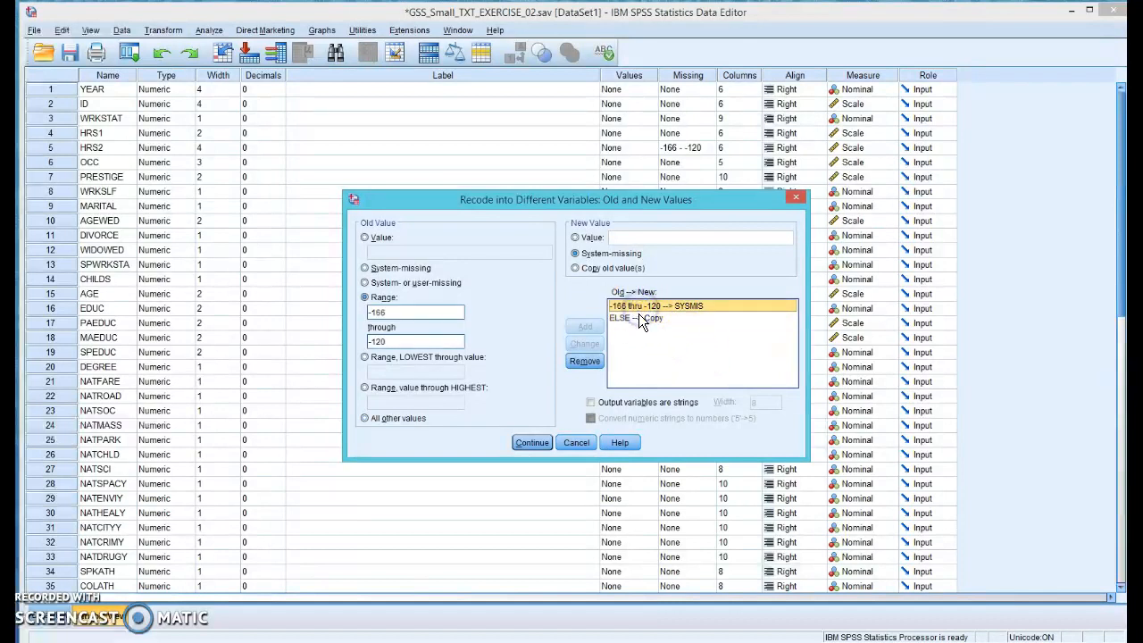
click(636, 318)
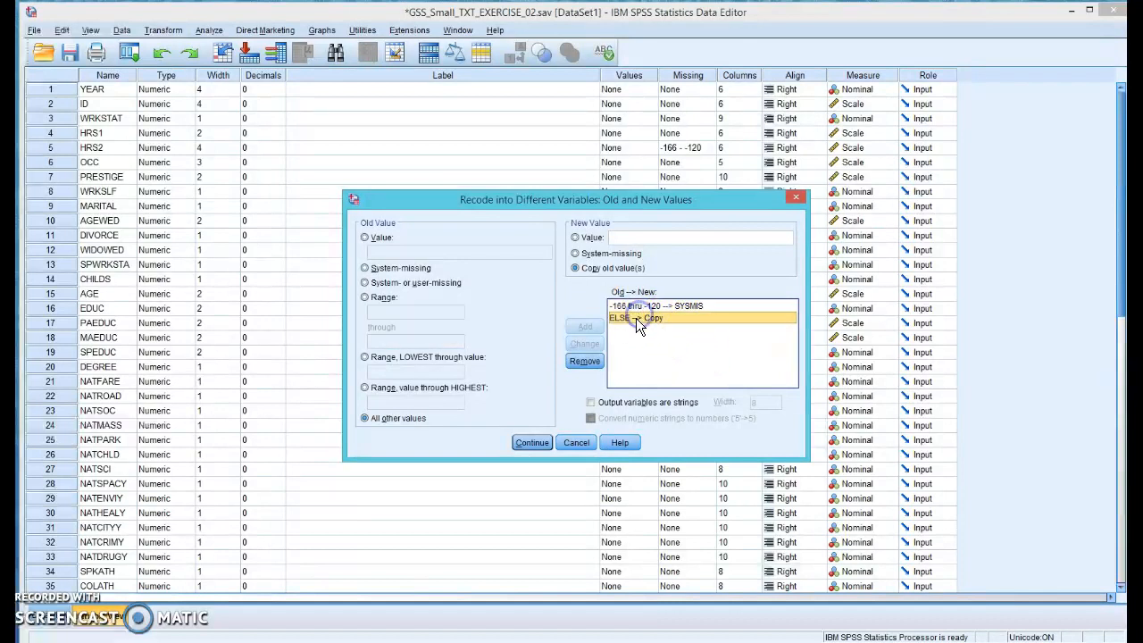
click(536, 438)
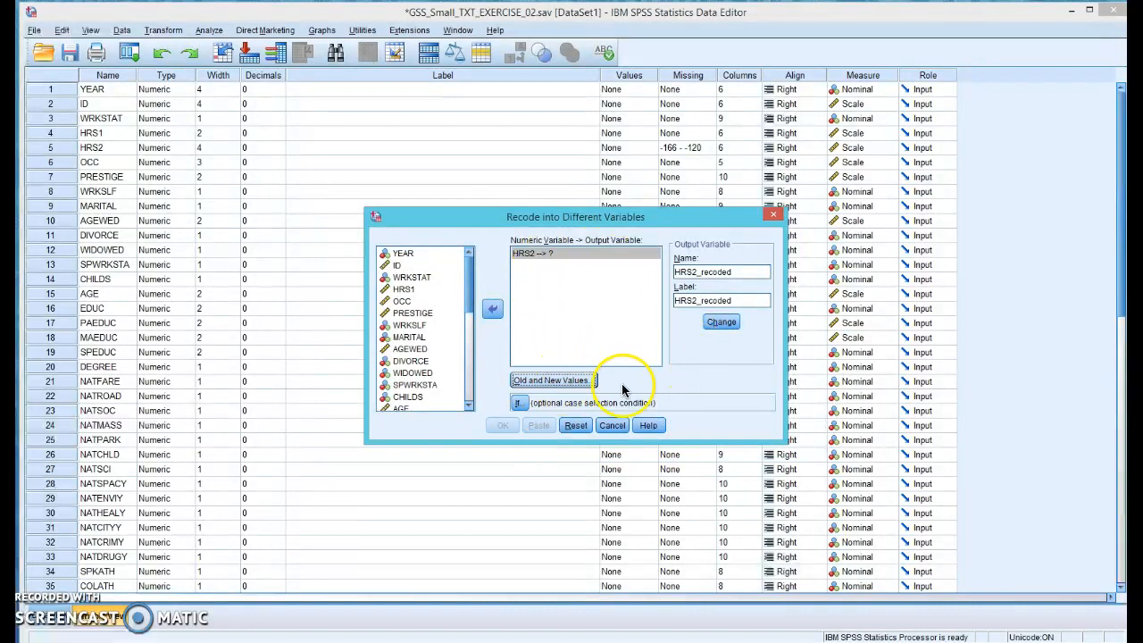
Step: Apply the HRS2_recoded output name to HRS2, run the recode and check its syntax in the output log
click(728, 323)
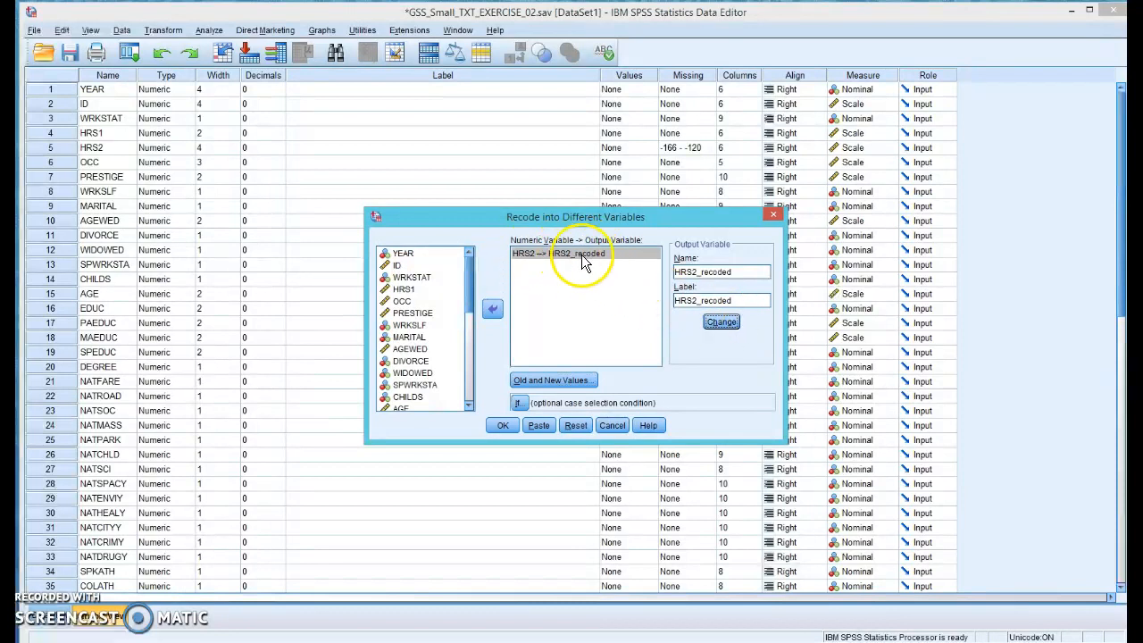
click(502, 425)
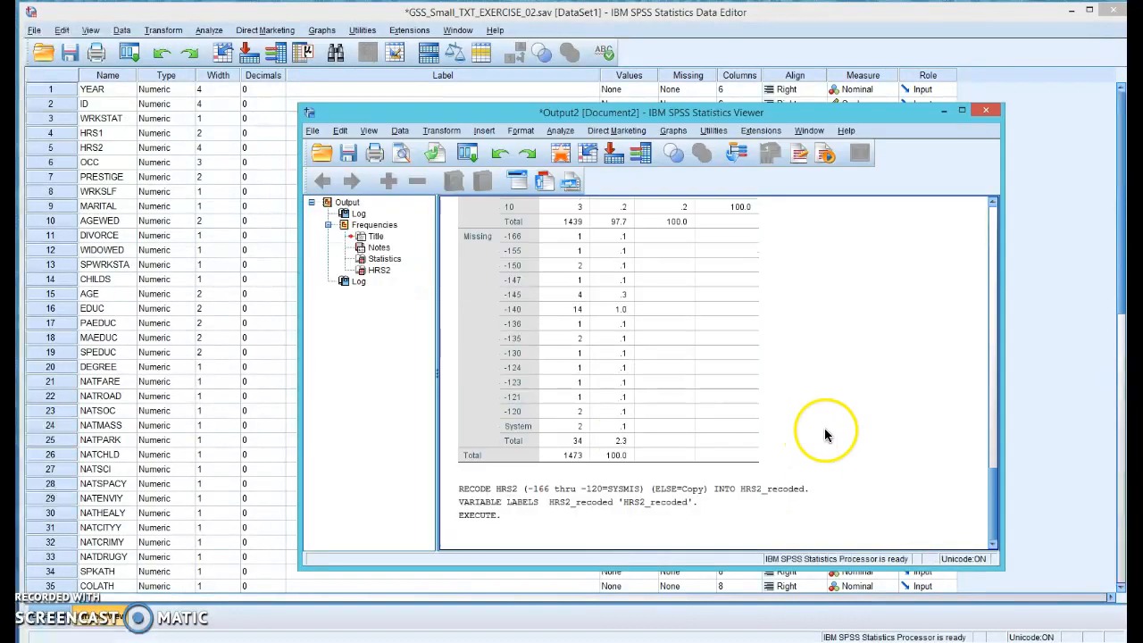
click(530, 502)
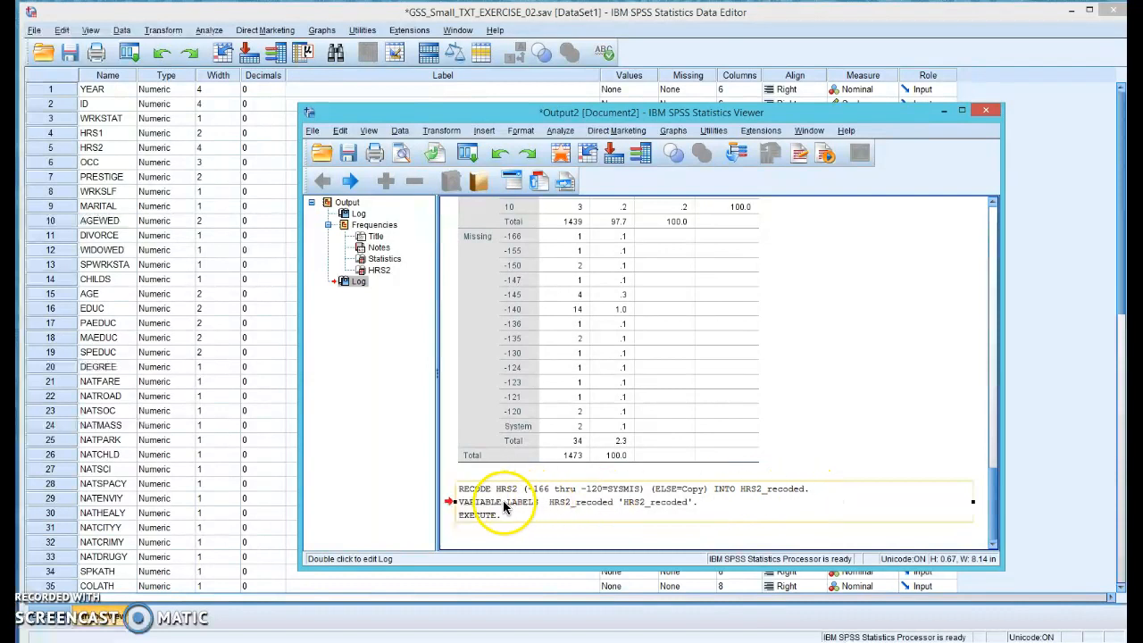
click(487, 522)
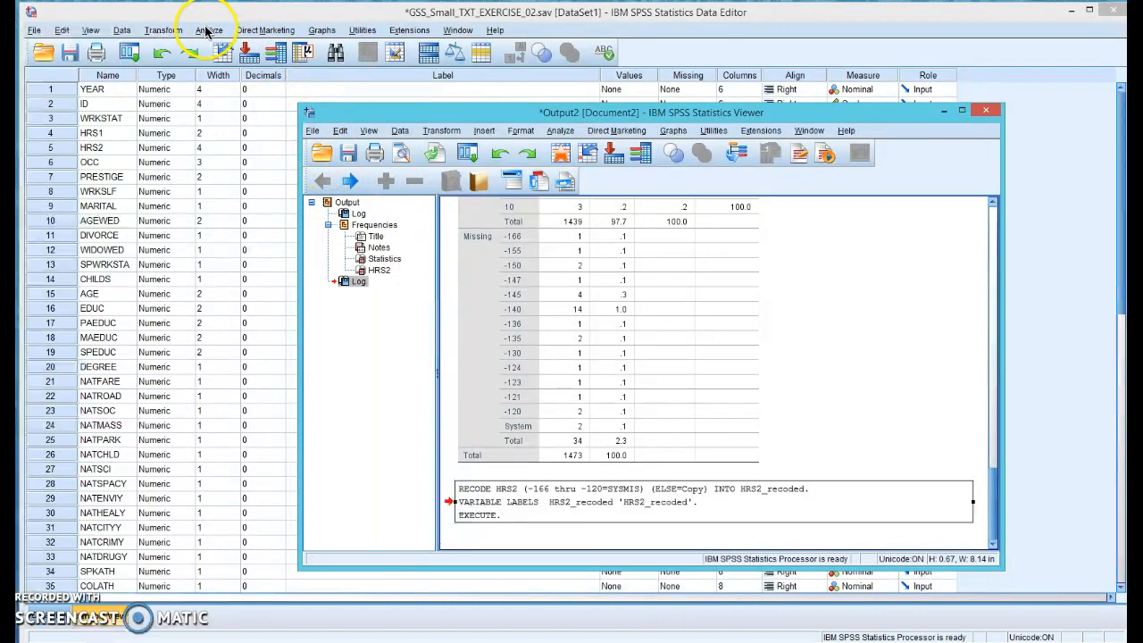
click(555, 131)
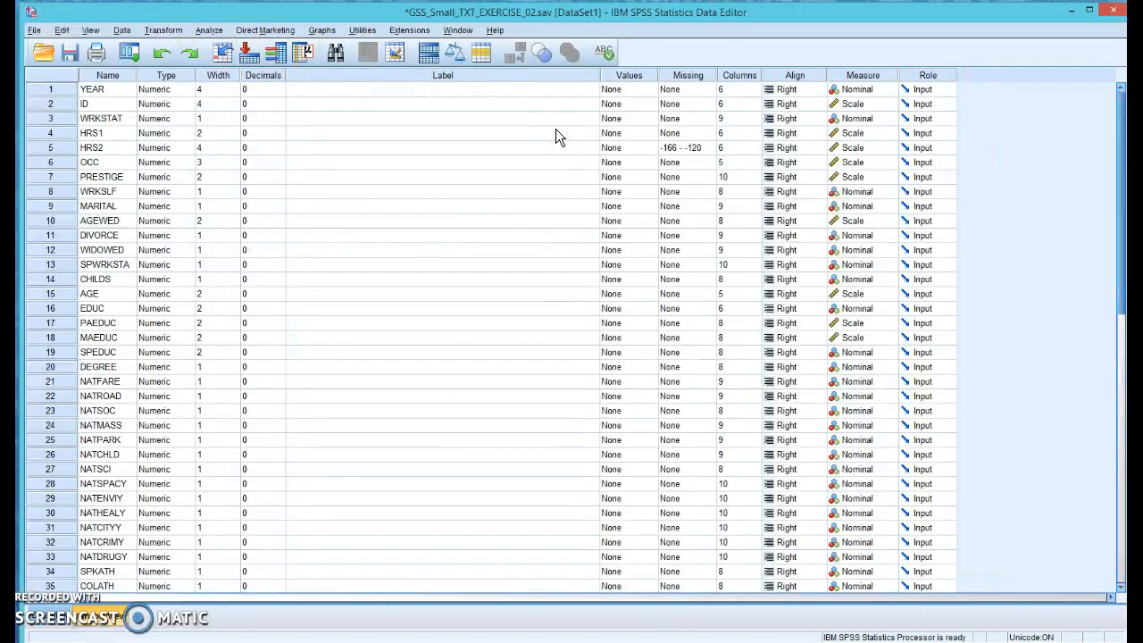
click(210, 33)
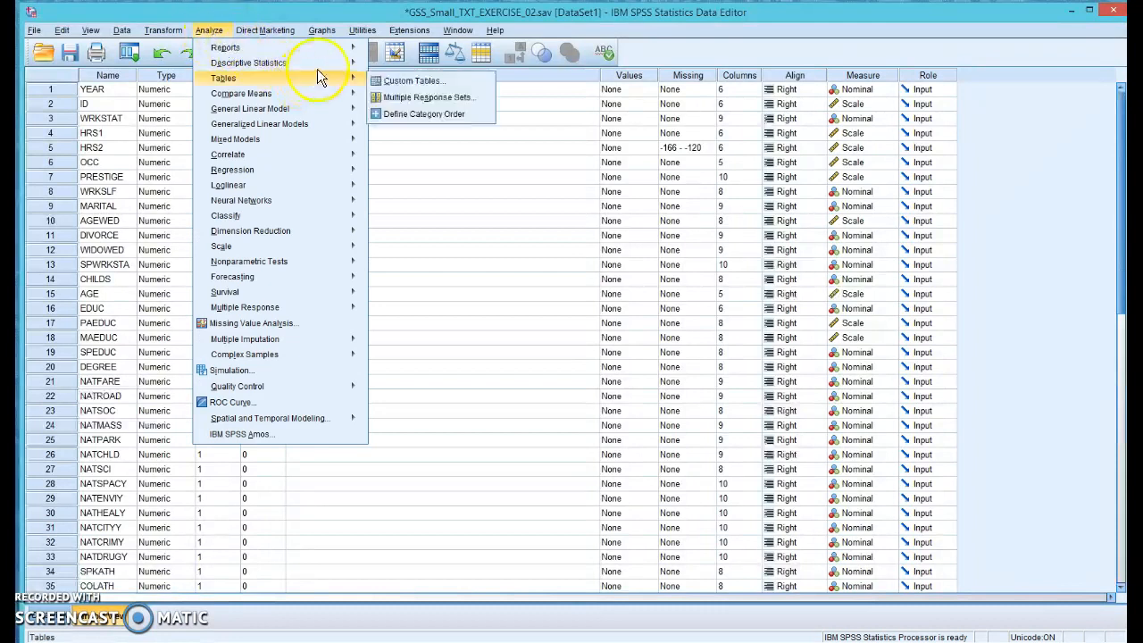
mouse_move(328, 62)
click(392, 68)
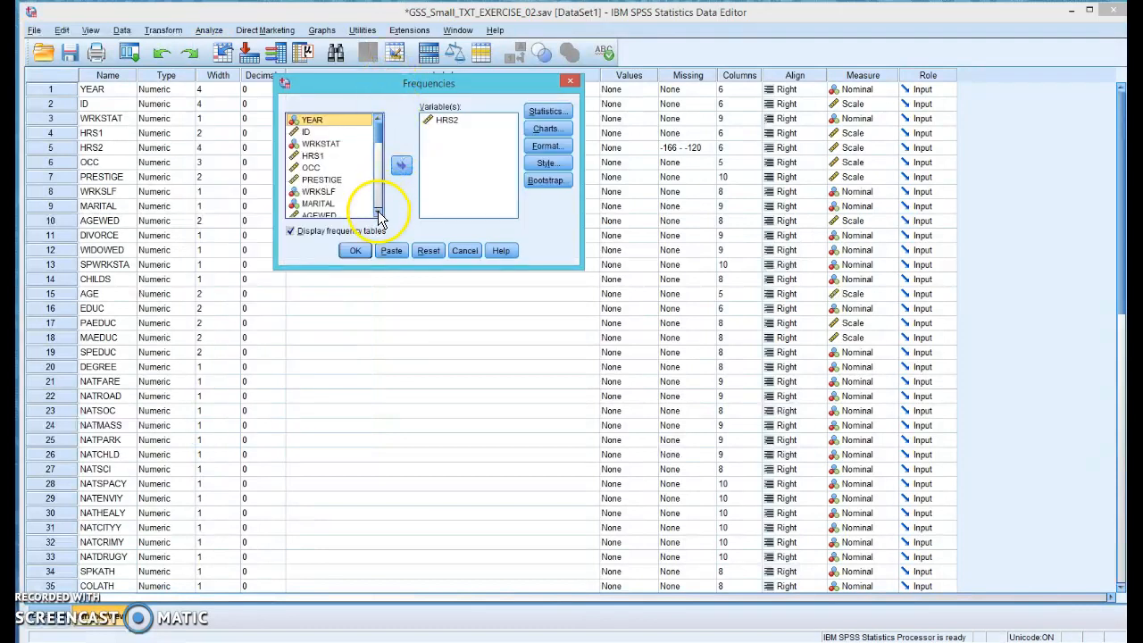
click(377, 211)
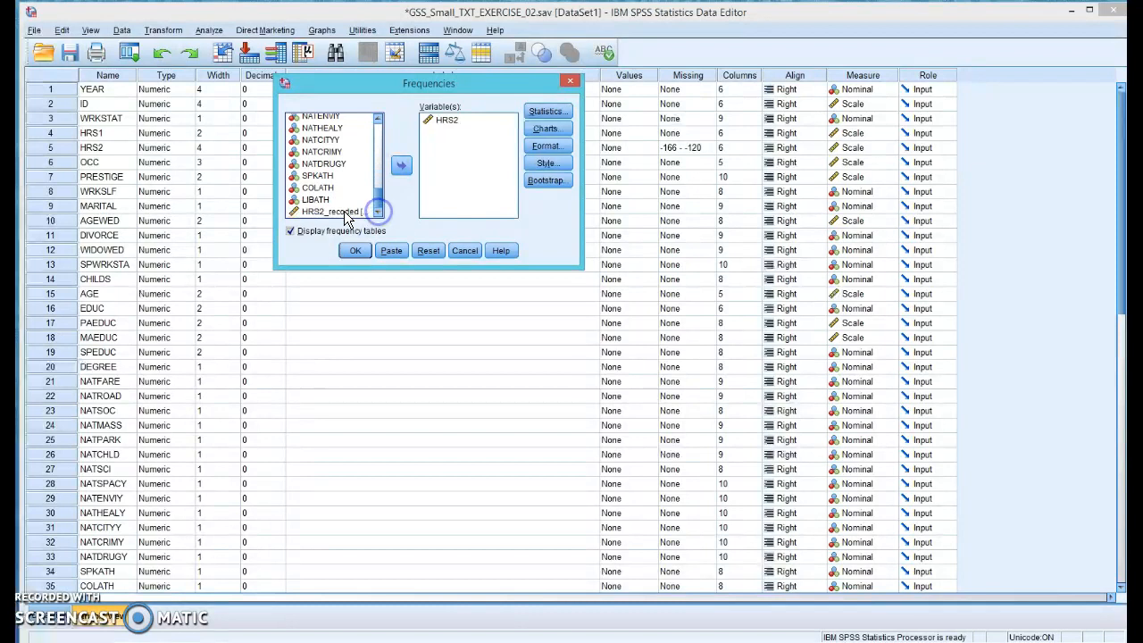
click(347, 213)
drag(175, 193, 173, 193)
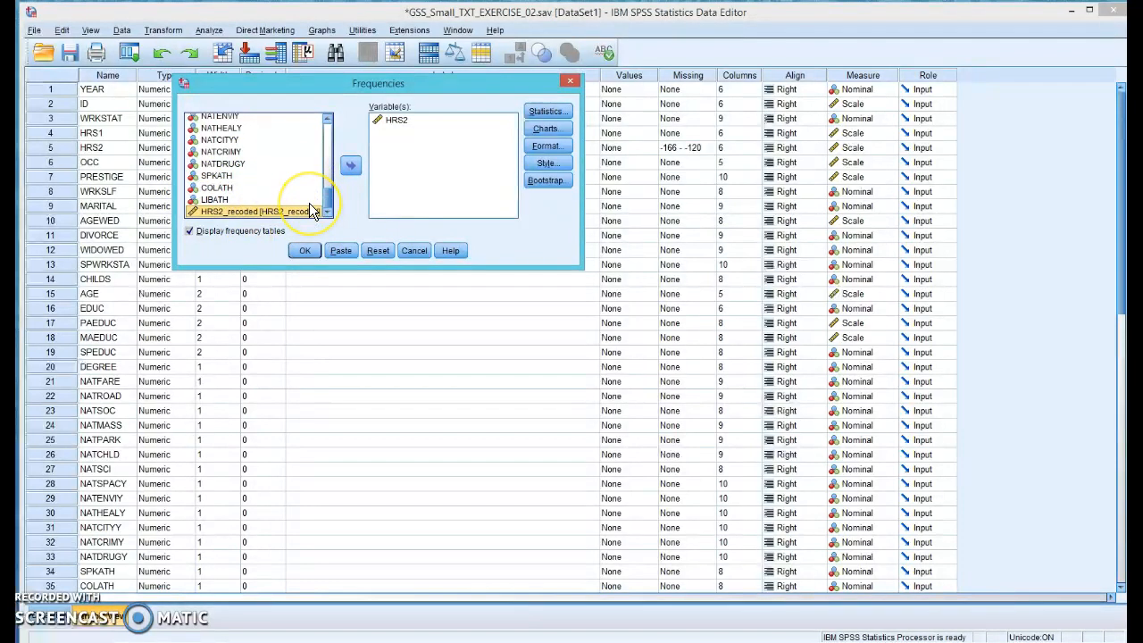
click(413, 254)
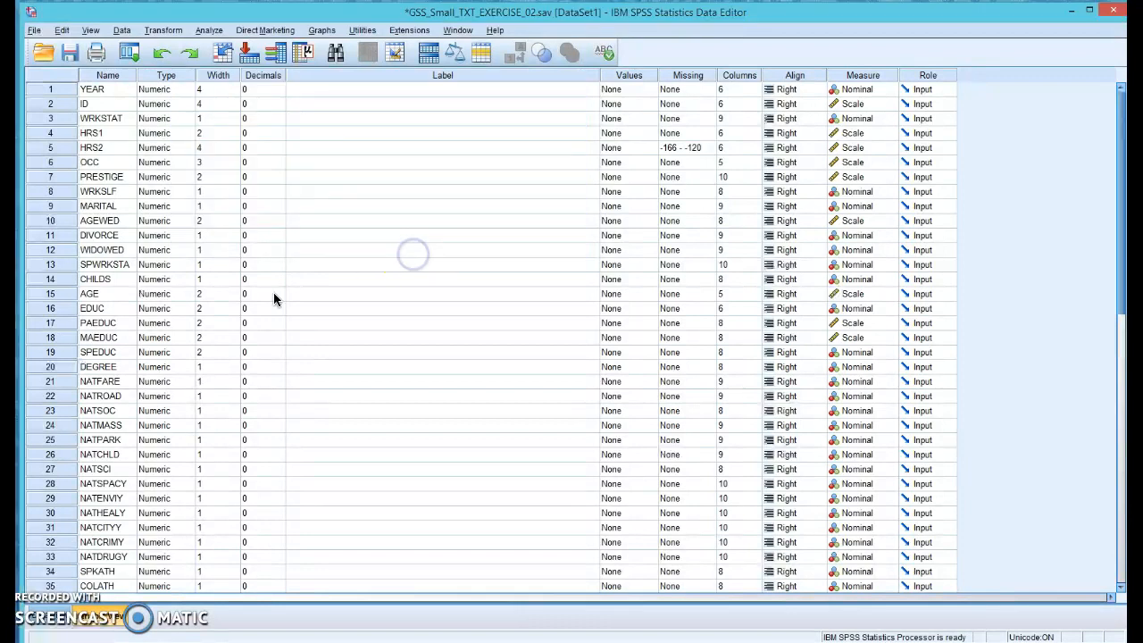
Step: Locate the new HRS2_recoded variable at the end of the variable list and select its row
scroll(252, 305, down, 1)
scroll(252, 305, down, 1)
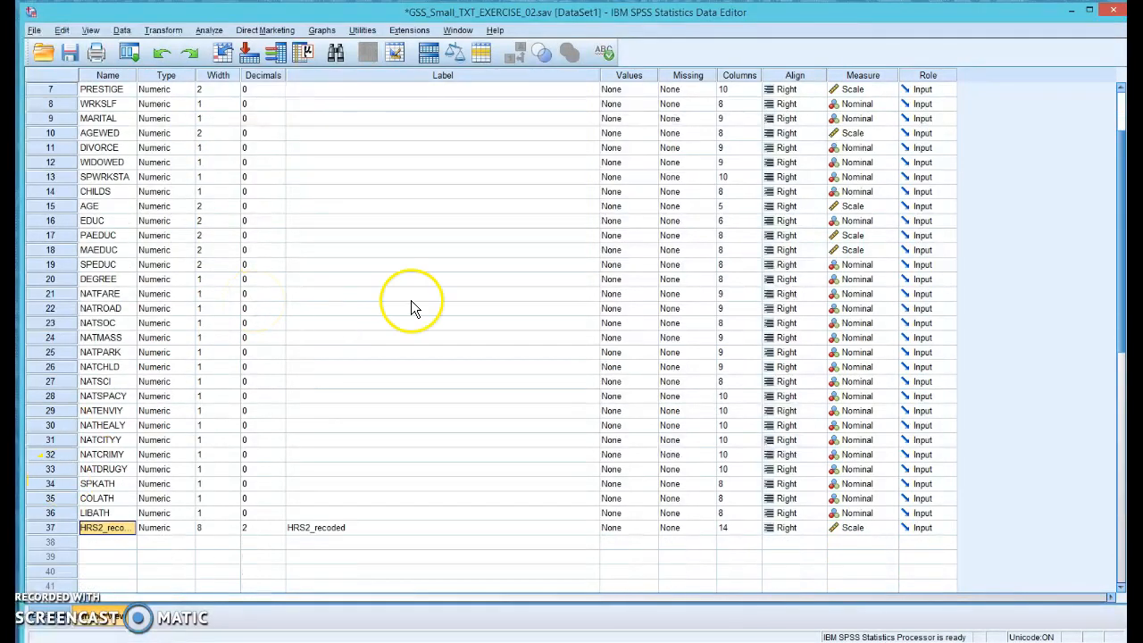
click(49, 528)
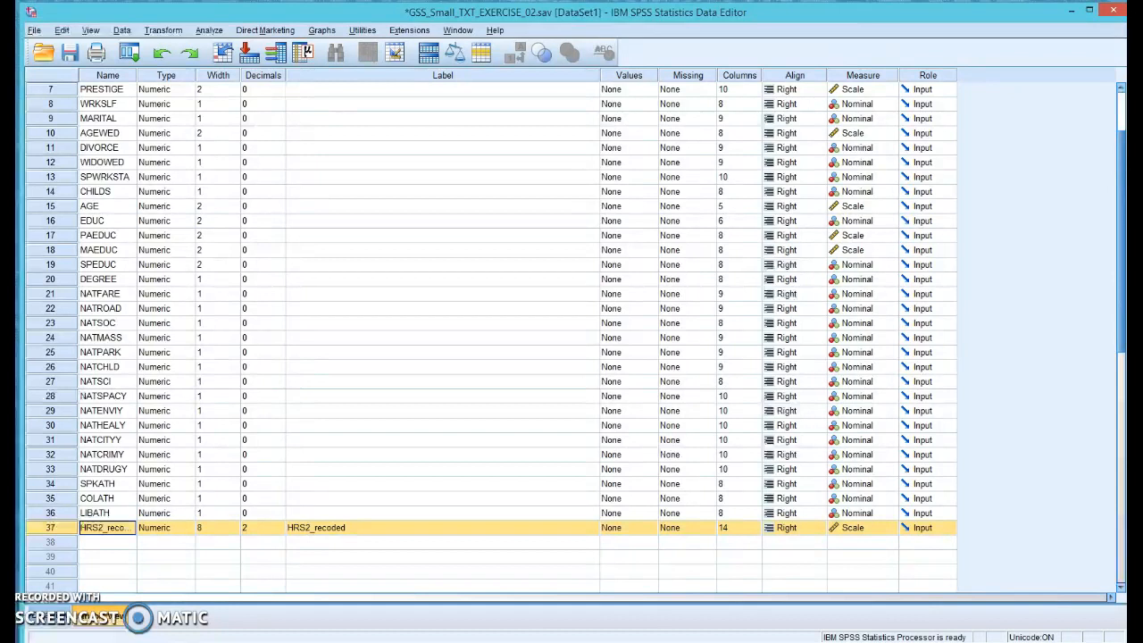
Step: Add HRS2_recoded alongside HRS2 in the Frequencies analysis and run it for both variables
click(209, 29)
mouse_move(268, 63)
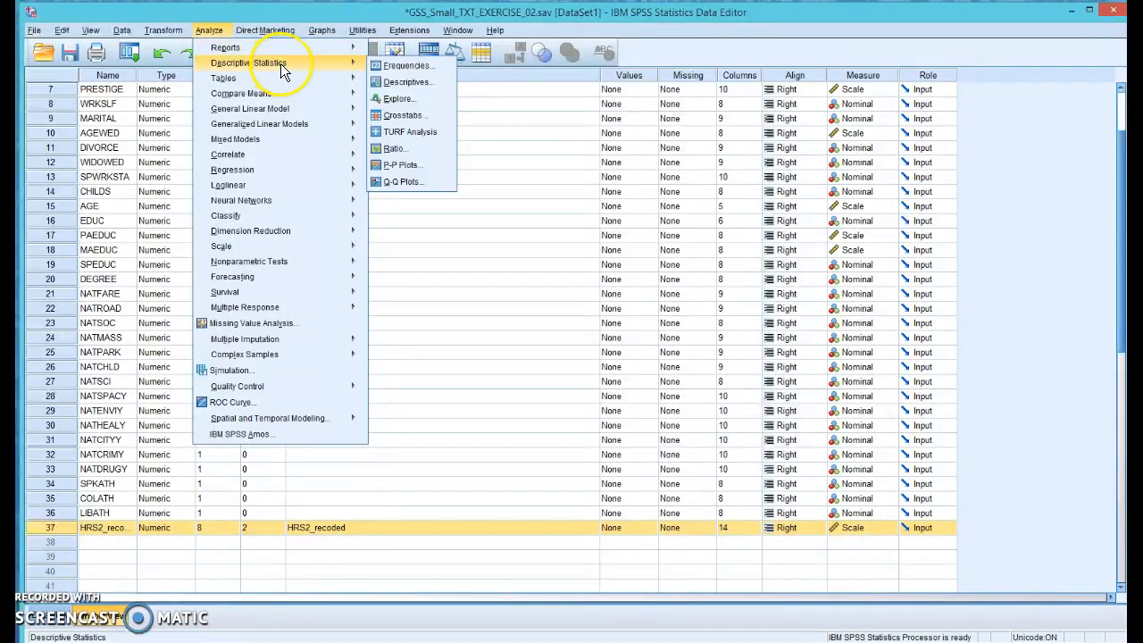
click(375, 63)
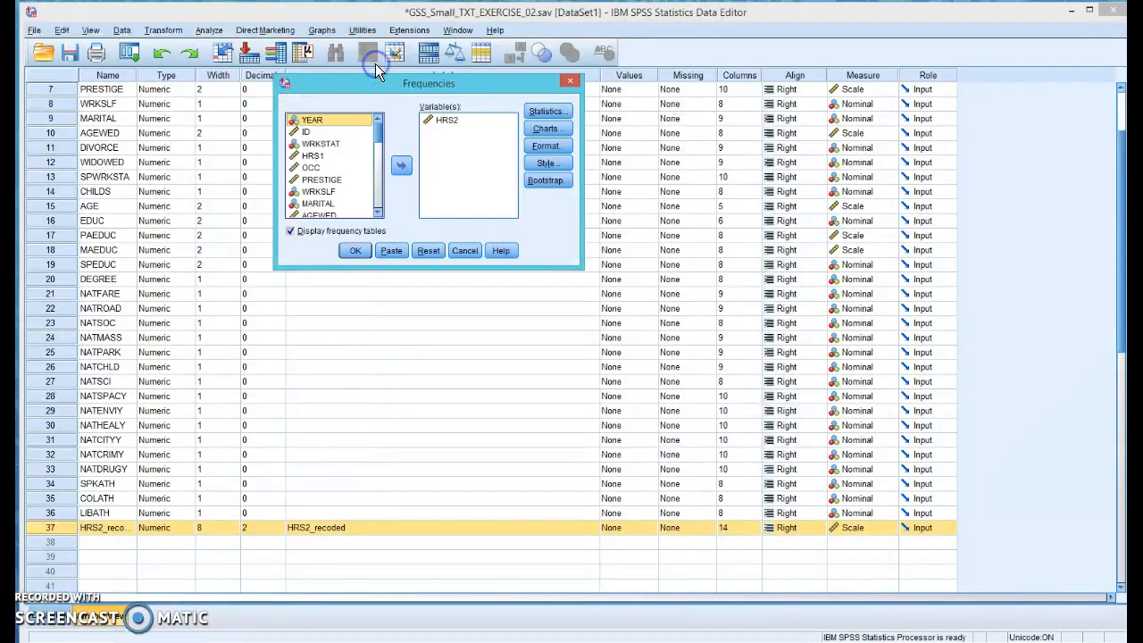
click(448, 120)
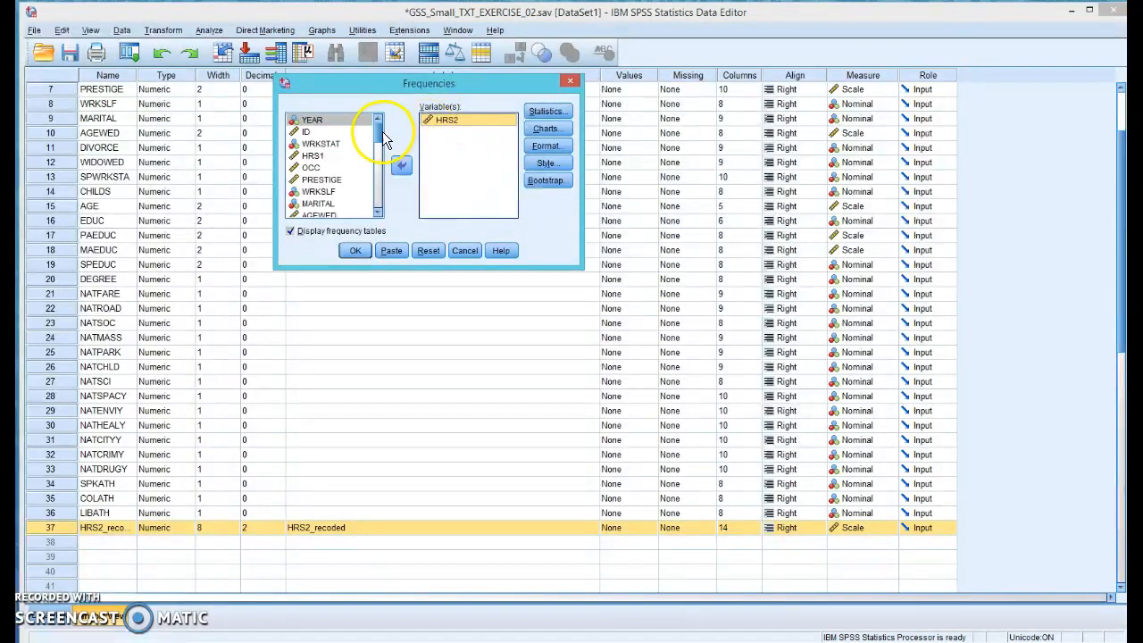
drag(379, 133, 375, 208)
click(330, 211)
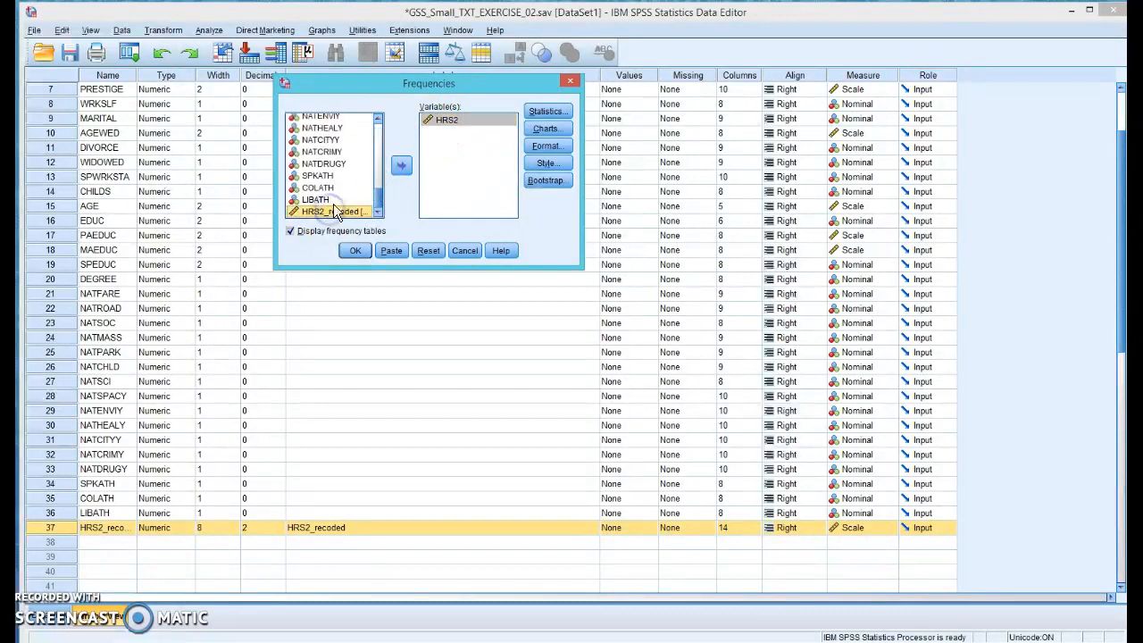
click(399, 167)
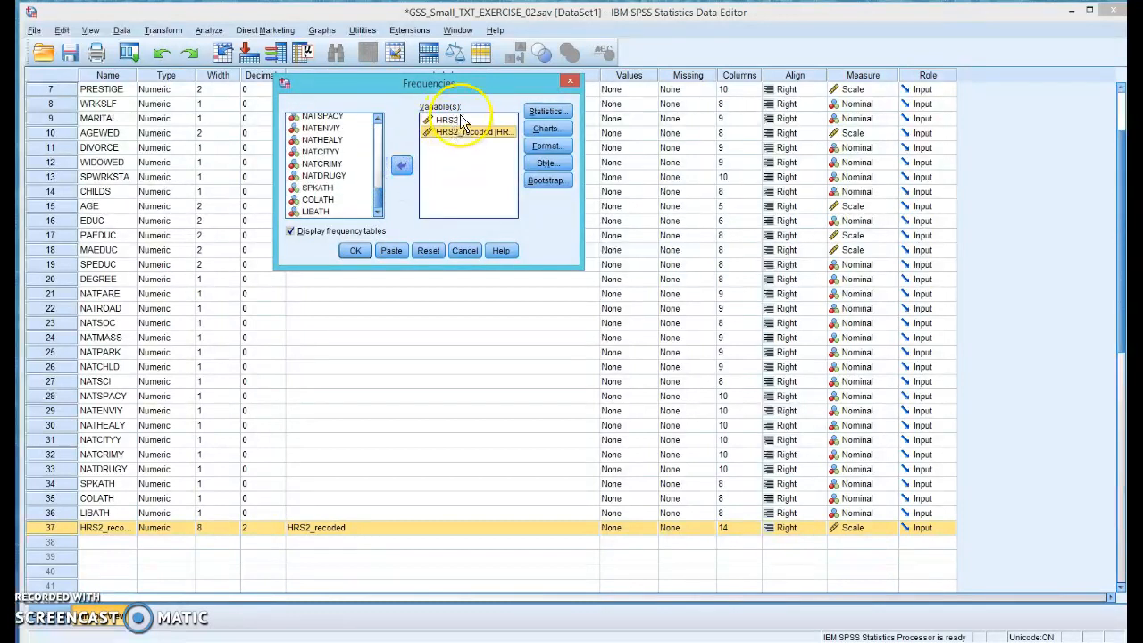
click(356, 252)
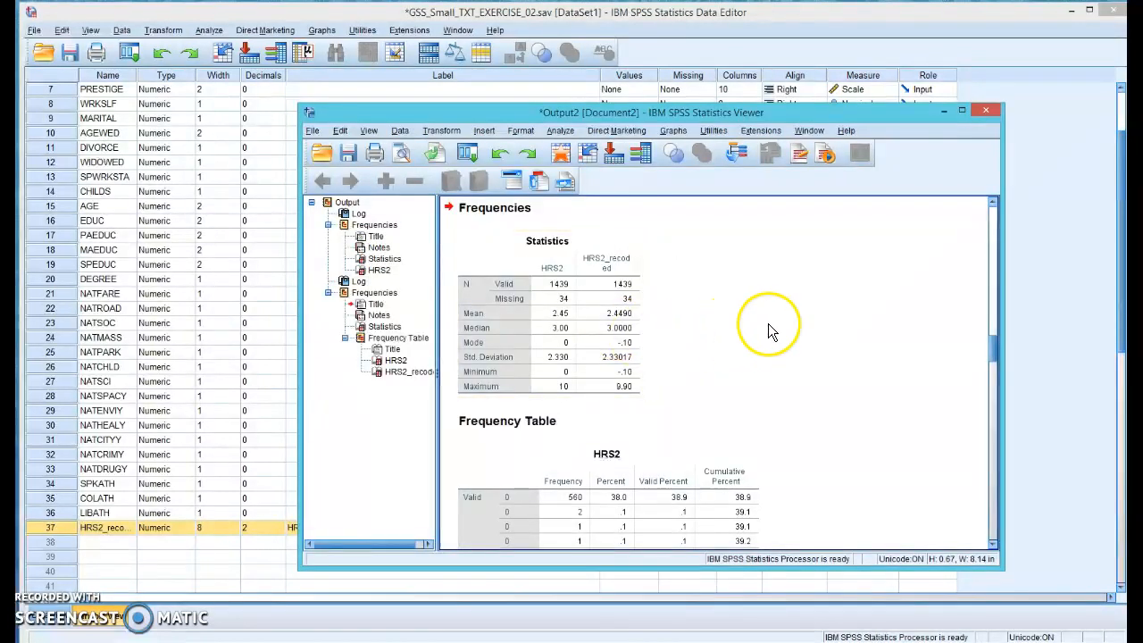
Step: Compare the statistics and frequency tables of HRS2 and HRS2_recoded, examining their valid and missing values
click(576, 348)
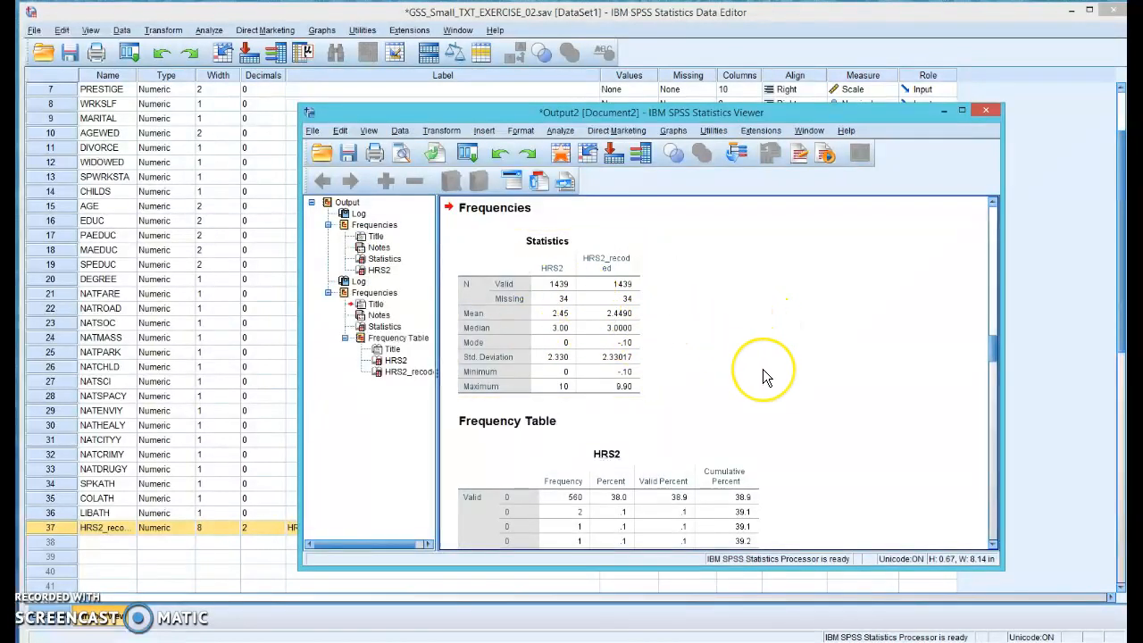
scroll(759, 372, down, 3)
click(608, 354)
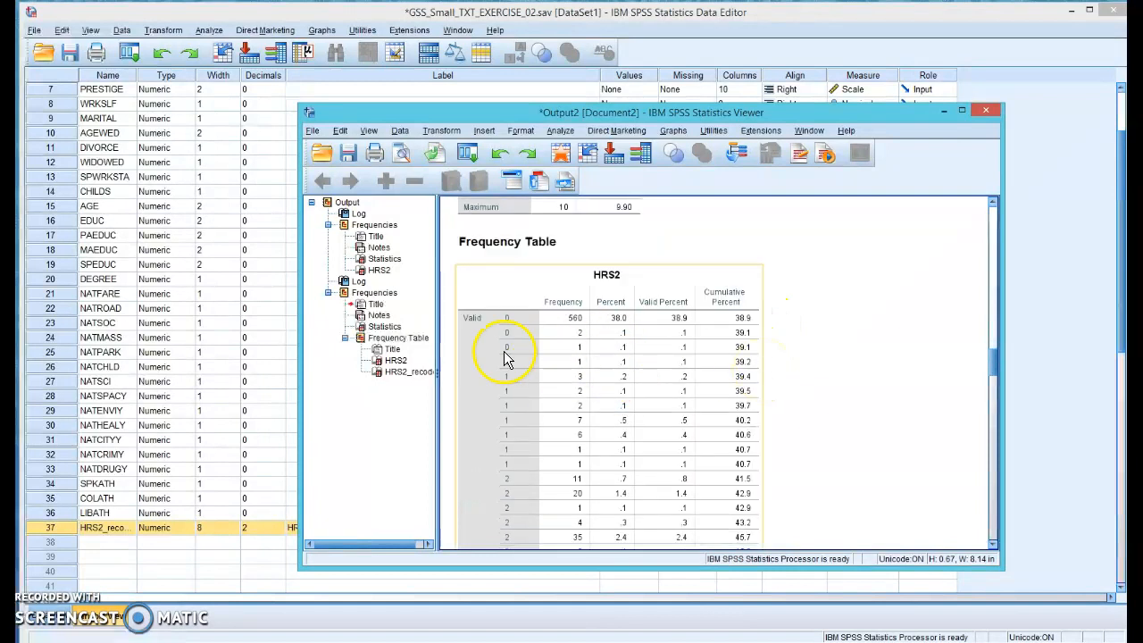
scroll(847, 397, down, 10)
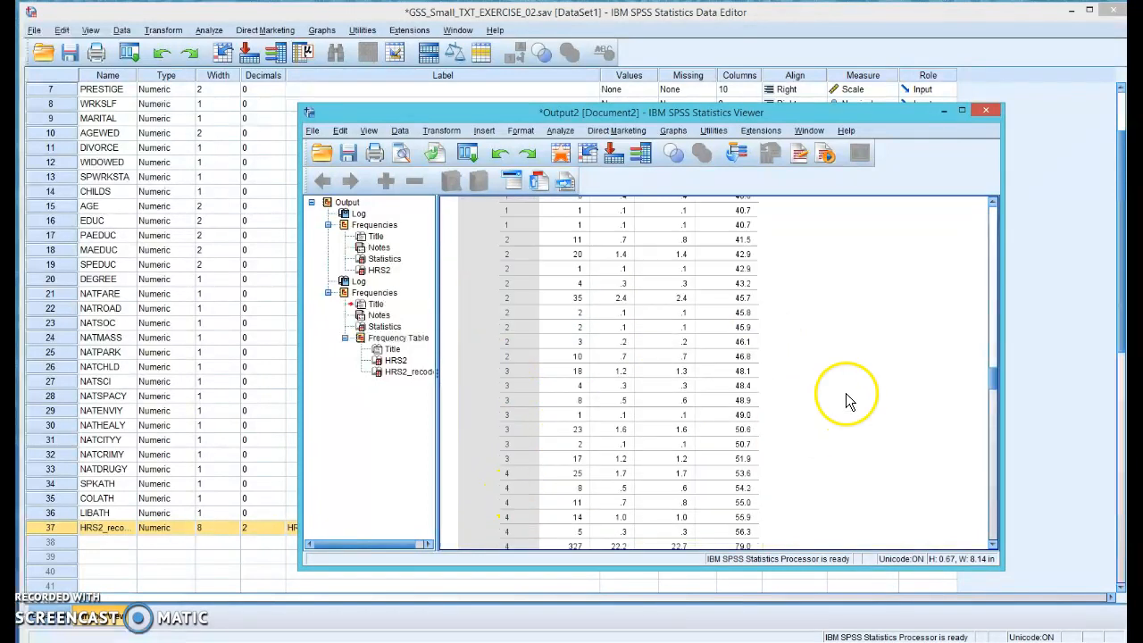
scroll(841, 400, down, 3)
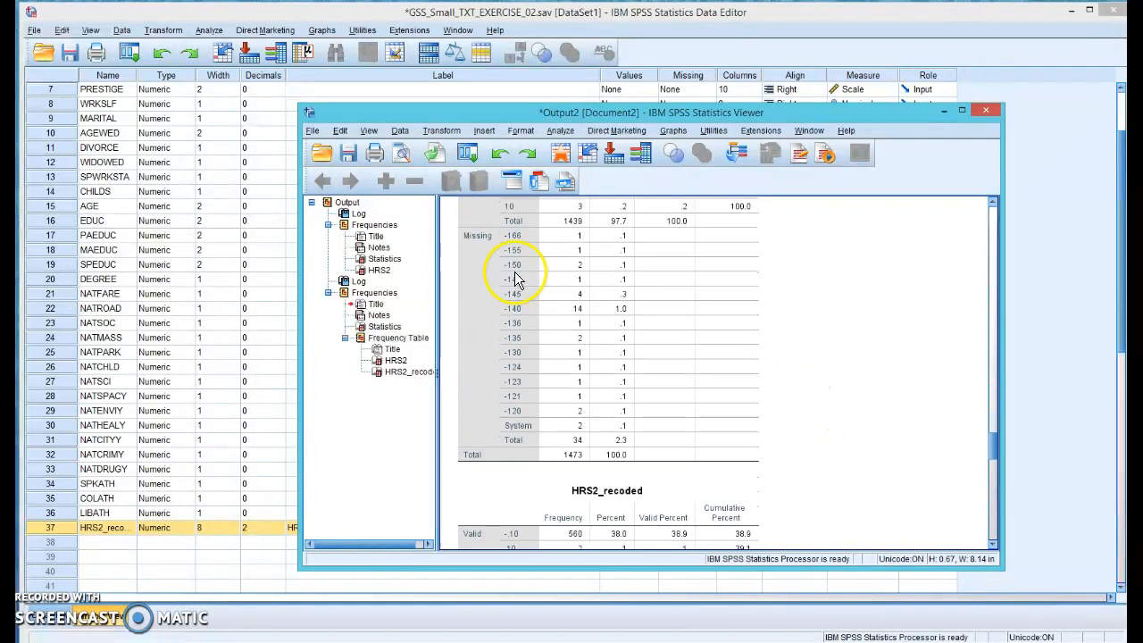
scroll(838, 391, down, 7)
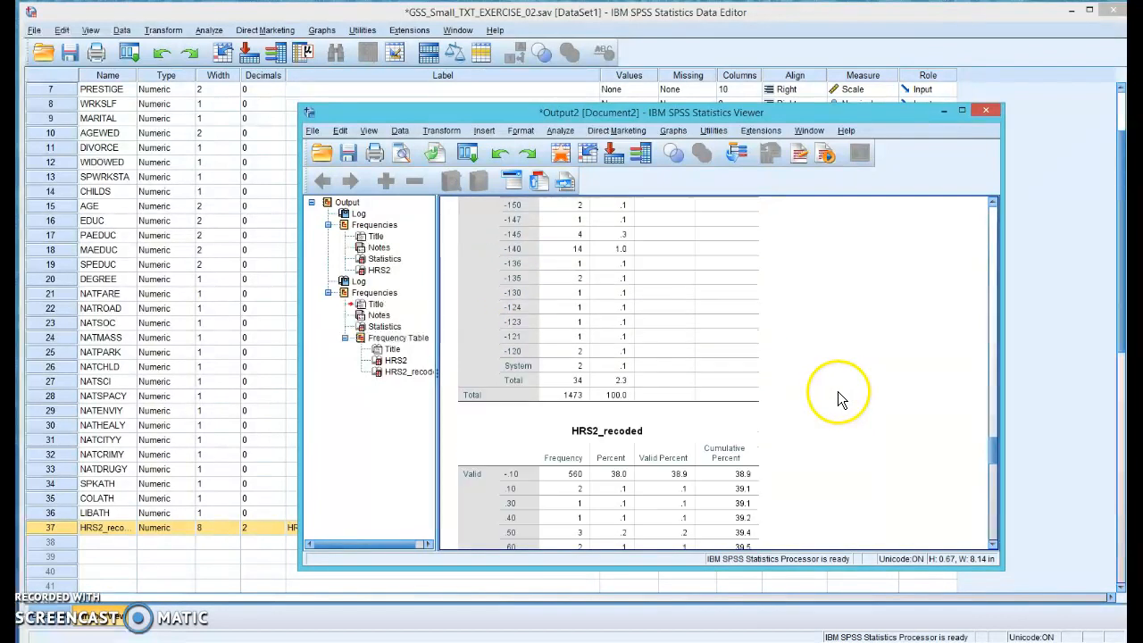
scroll(613, 299, up, 3)
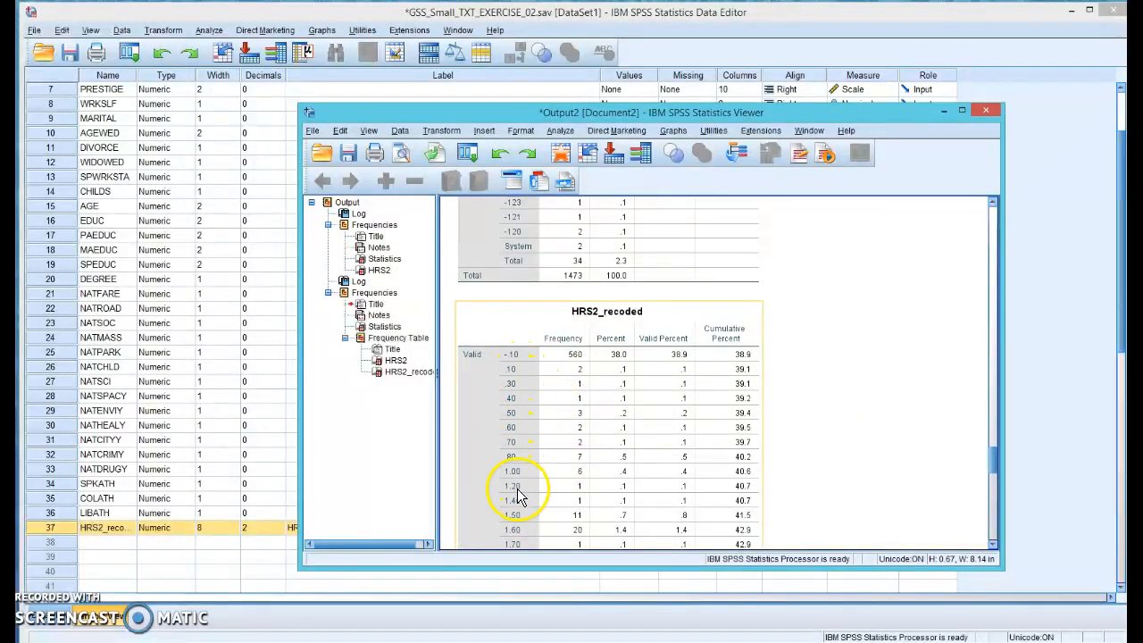
scroll(540, 496, down, 6)
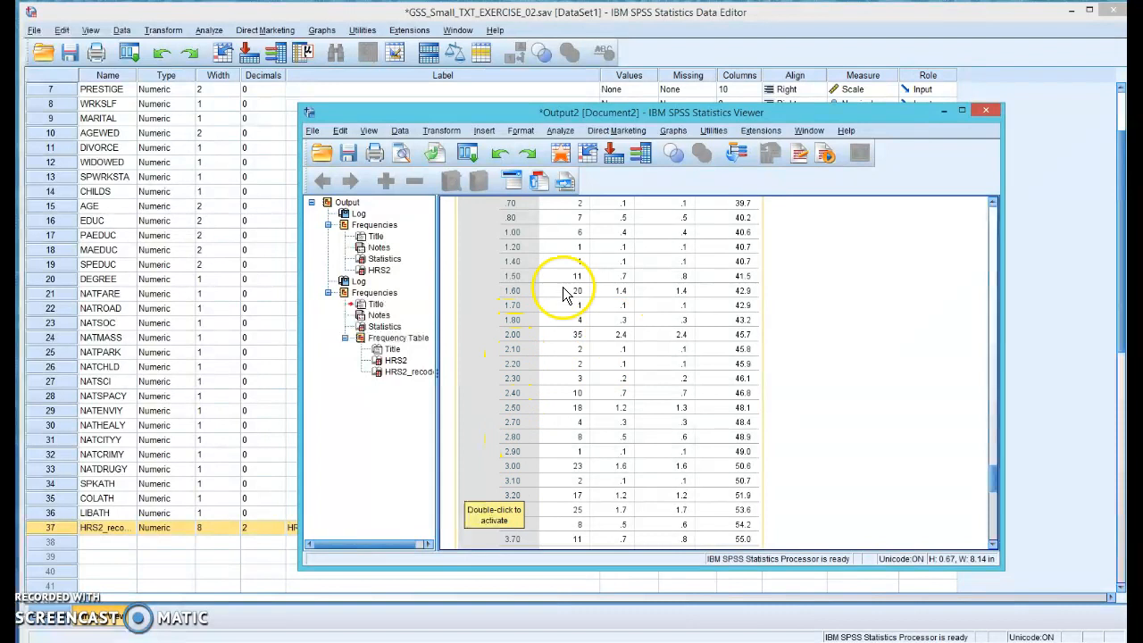
scroll(645, 357, up, 3)
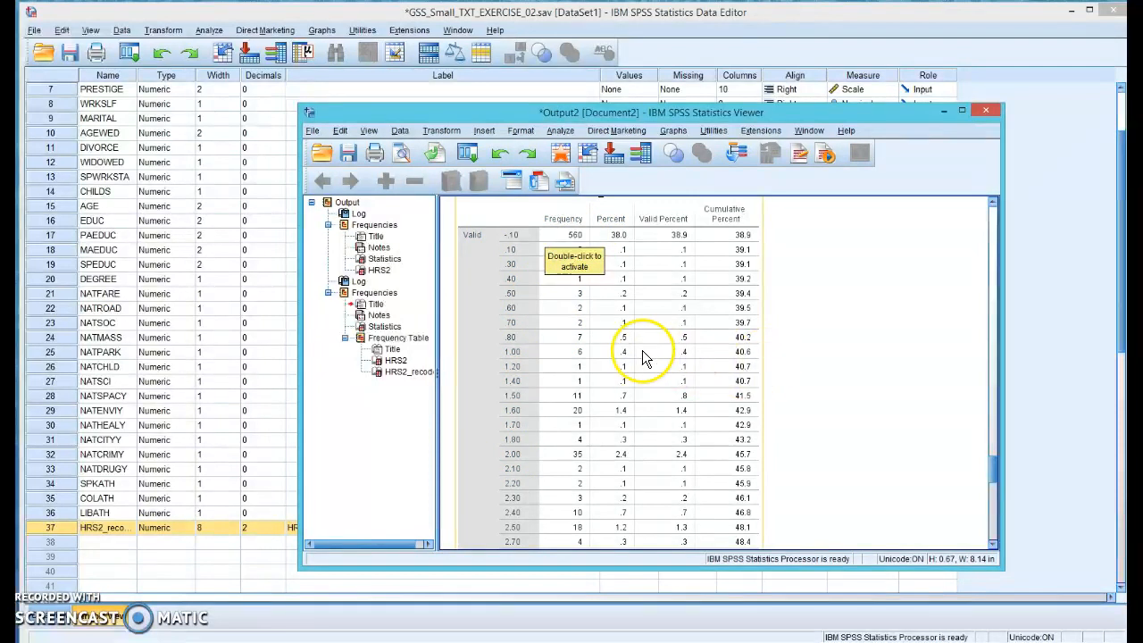
scroll(643, 353, down, 15)
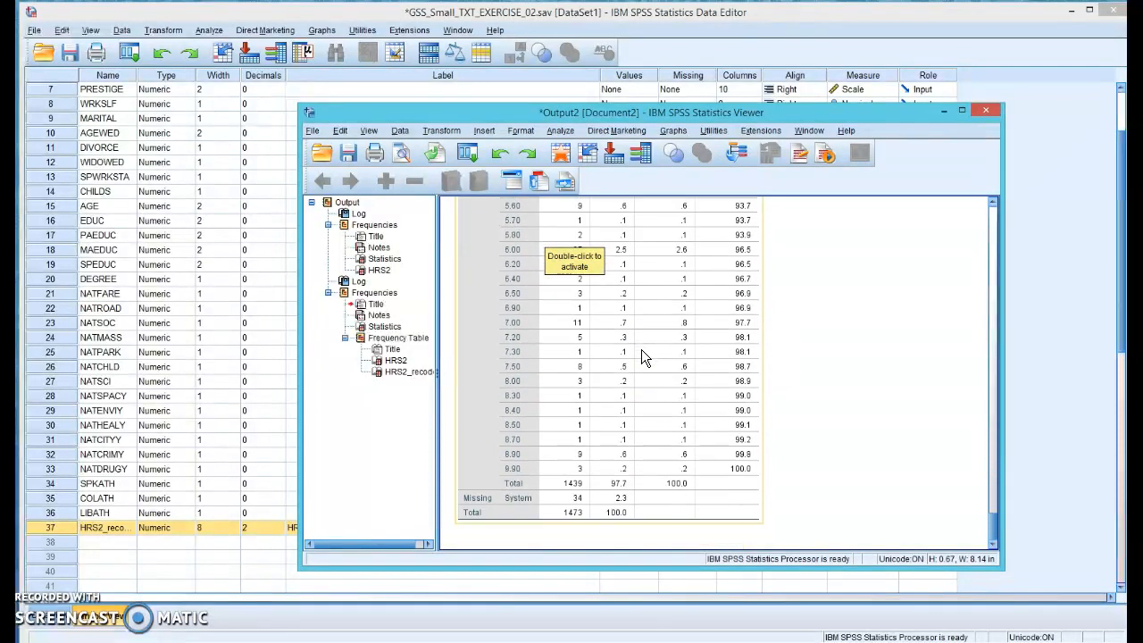
Step: Define -.10 as a discrete missing value for the HRS2_recoded variable
click(801, 386)
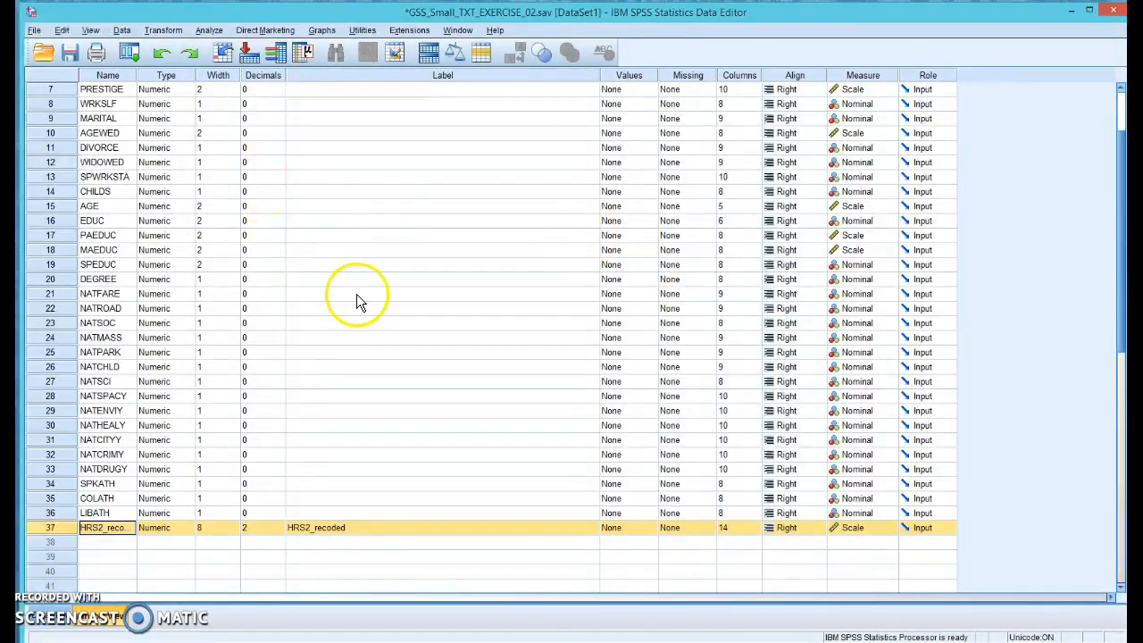
click(680, 74)
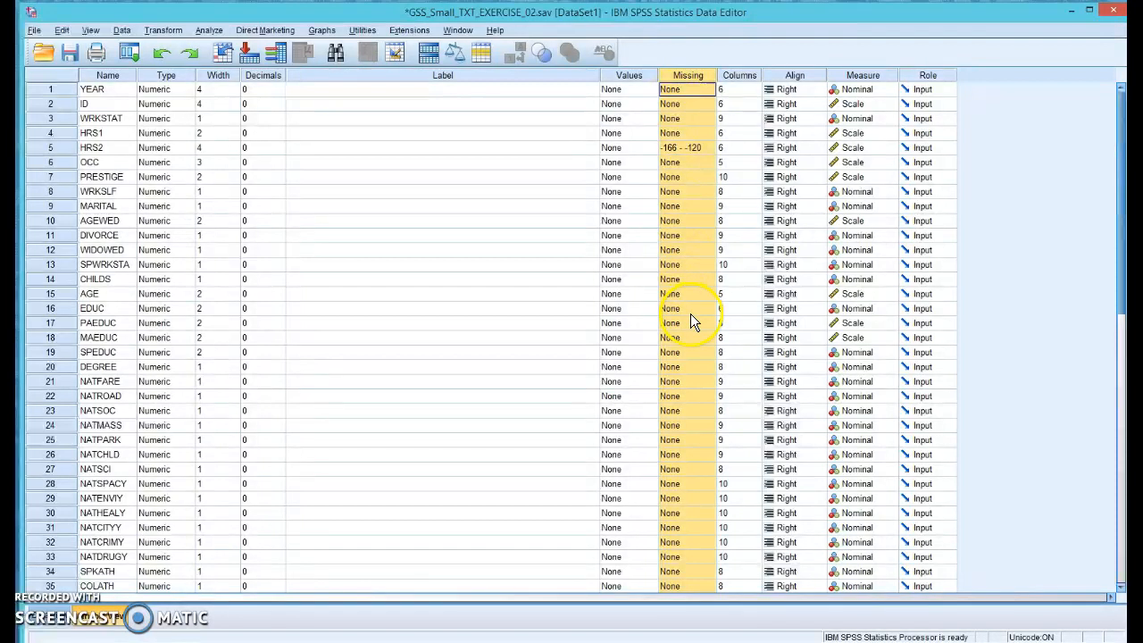
scroll(691, 317, down, 1)
scroll(691, 323, down, 5)
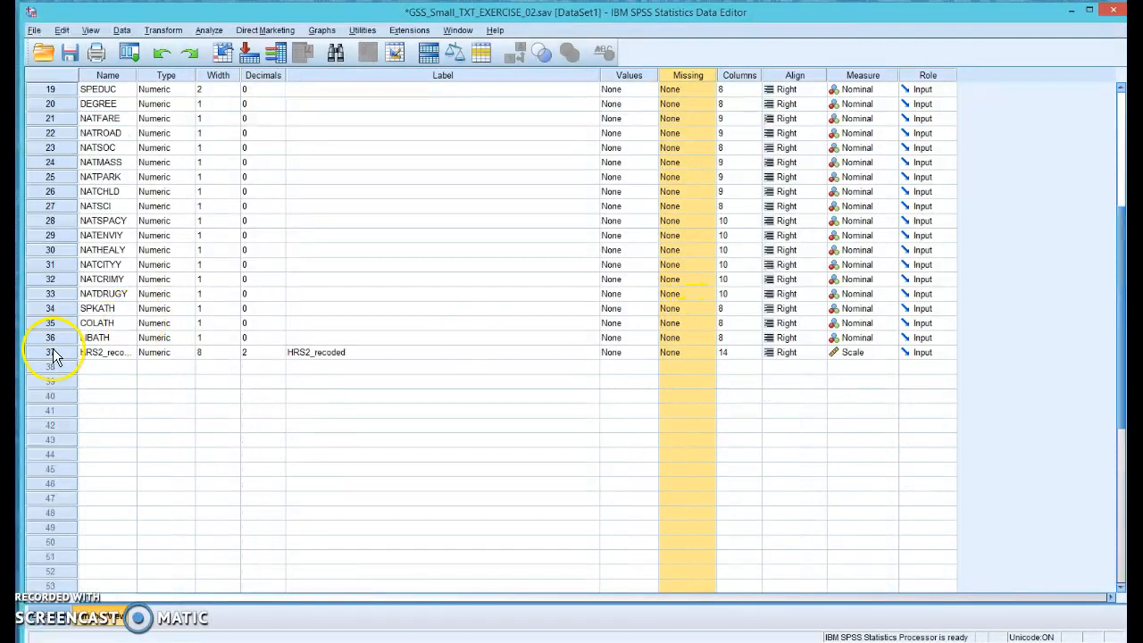
click(50, 353)
click(710, 355)
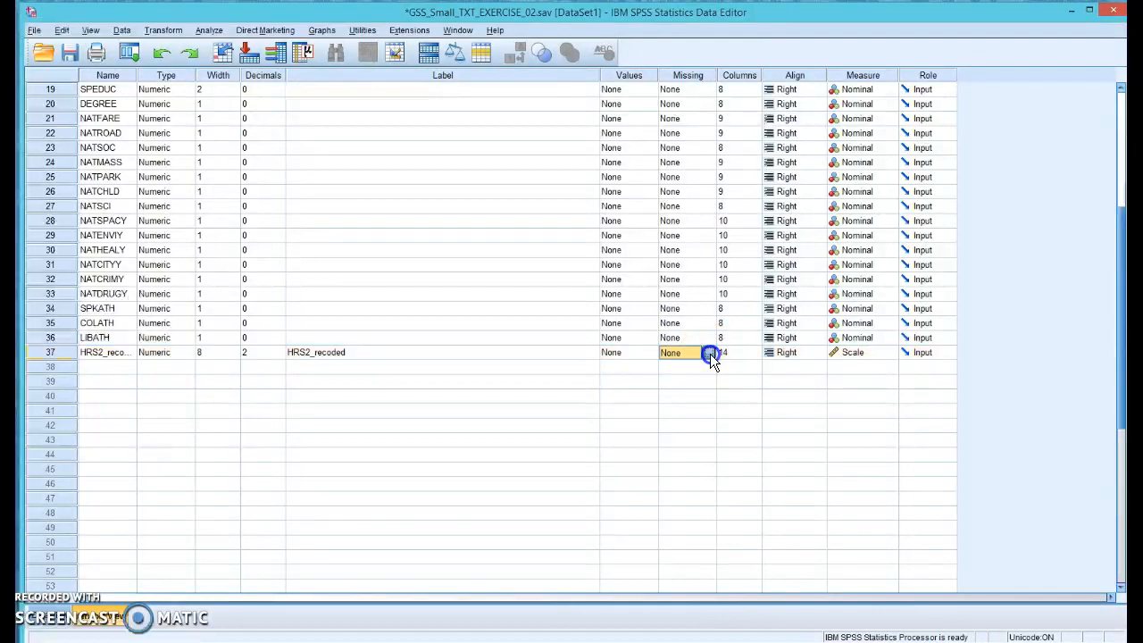
click(710, 354)
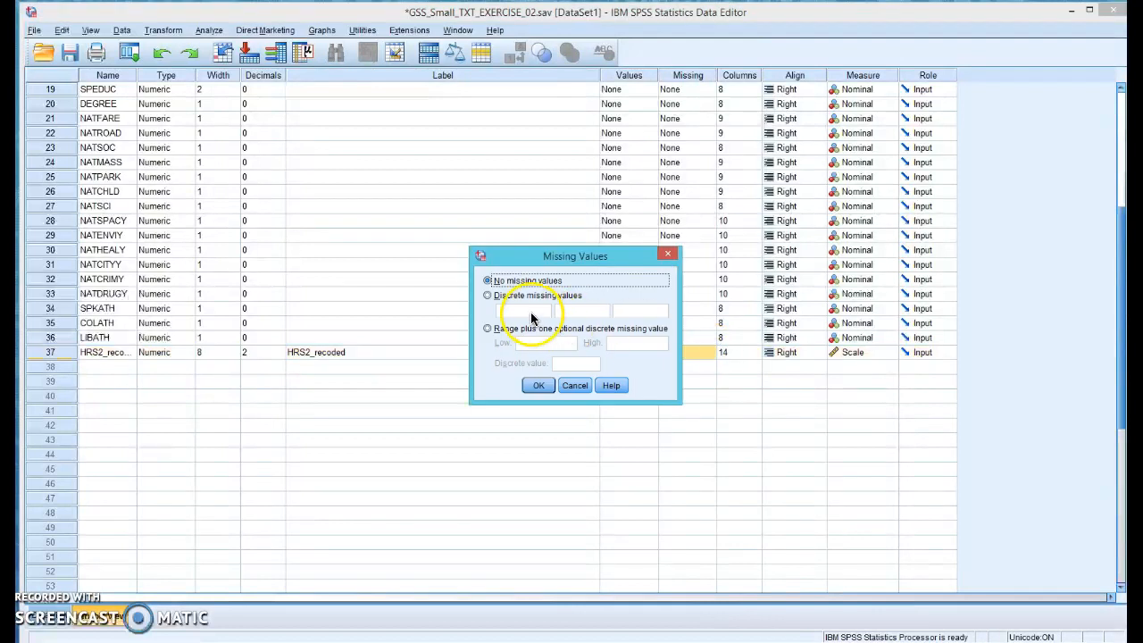
click(485, 296)
click(493, 310)
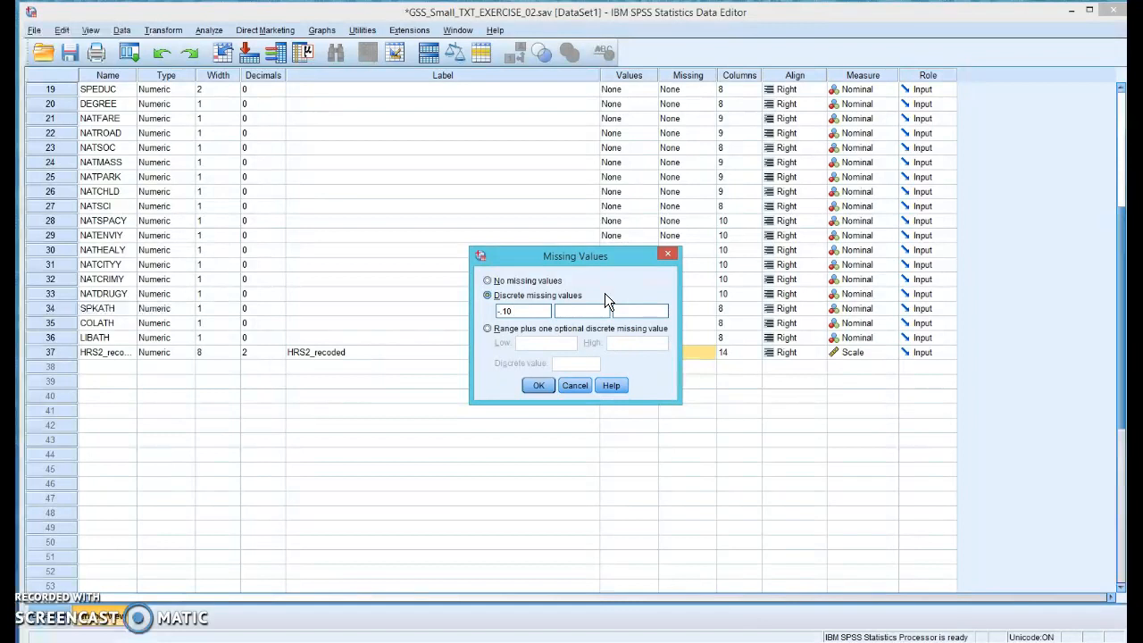
click(541, 385)
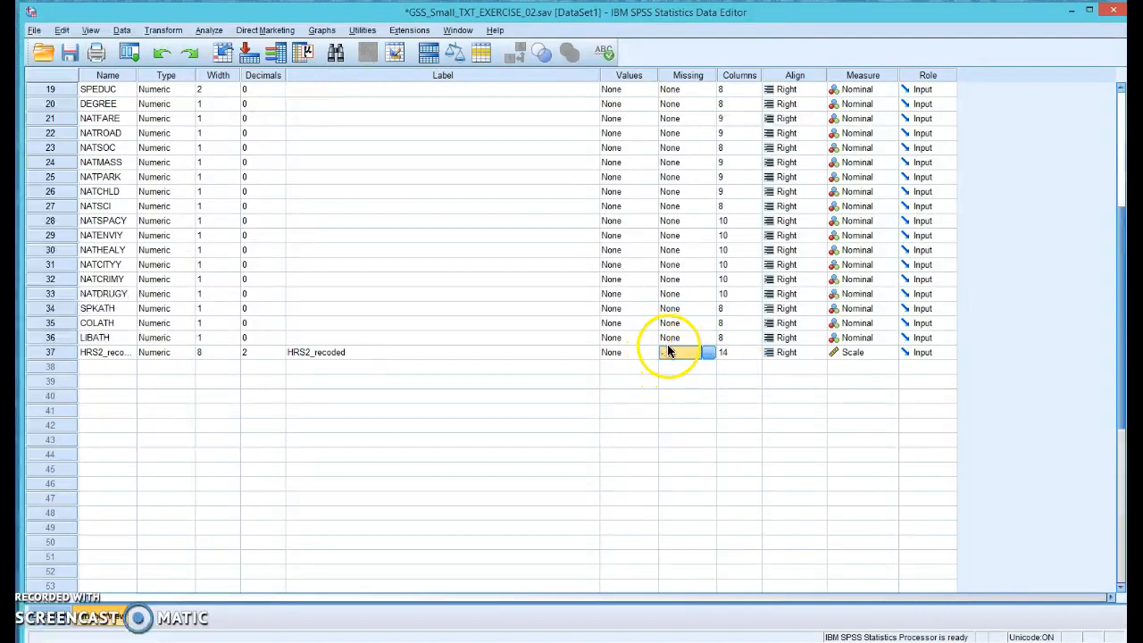
Step: Remove HRS2 from the Frequencies analysis, keeping only HRS2_recoded
click(207, 31)
mouse_move(276, 70)
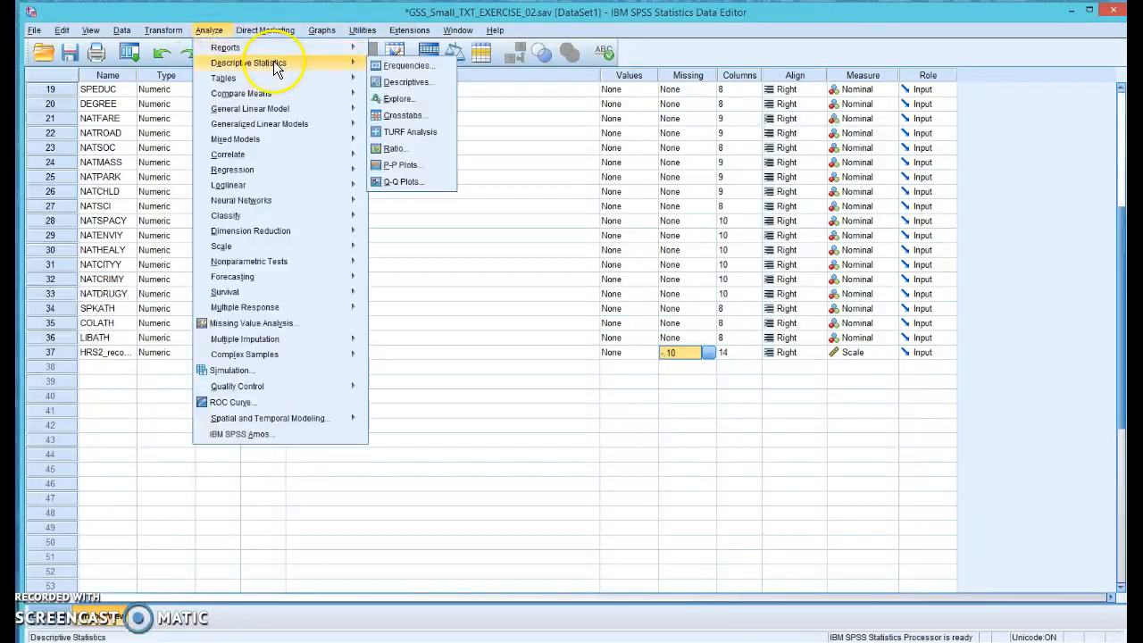
click(392, 67)
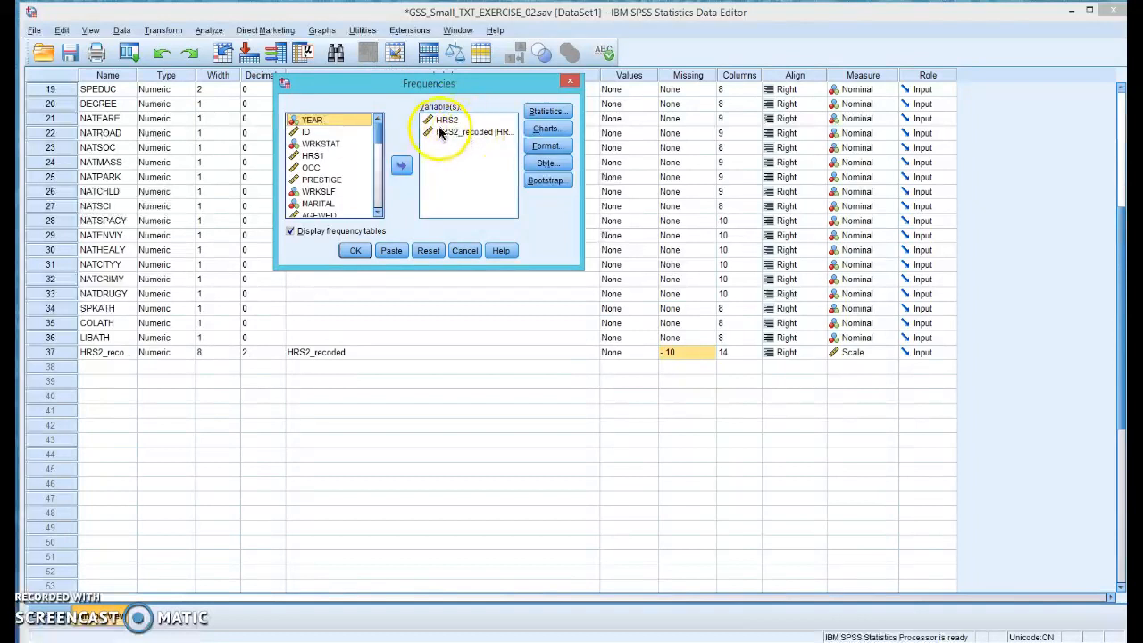
click(447, 121)
click(402, 167)
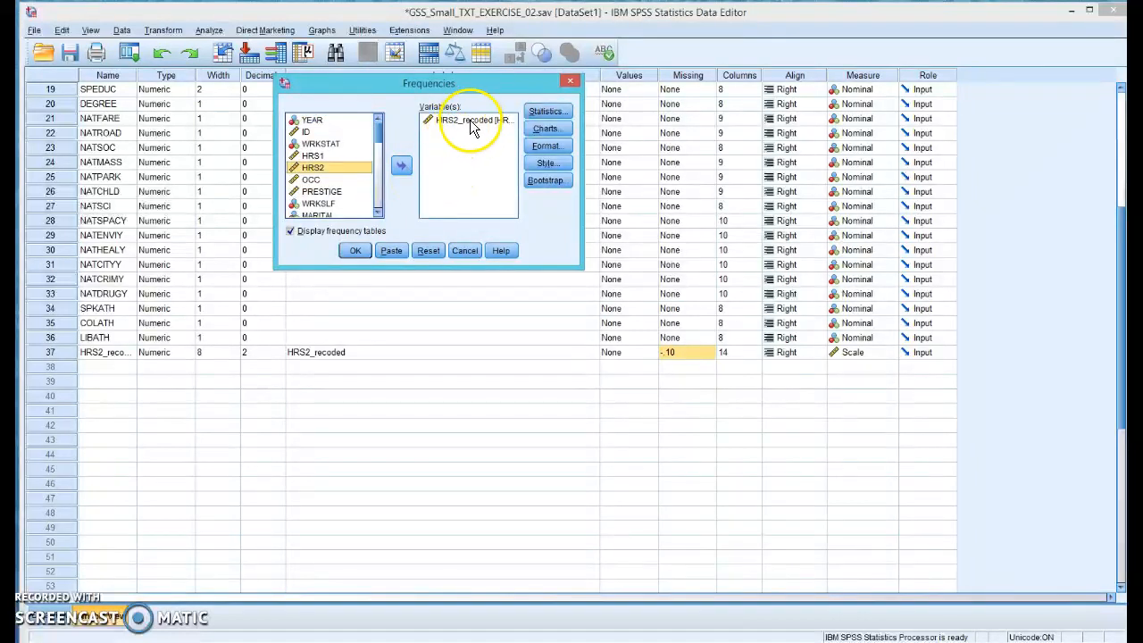
Step: Review the requested statistics for HRS2_recoded, keep them as selected and run the frequencies
click(468, 120)
click(562, 116)
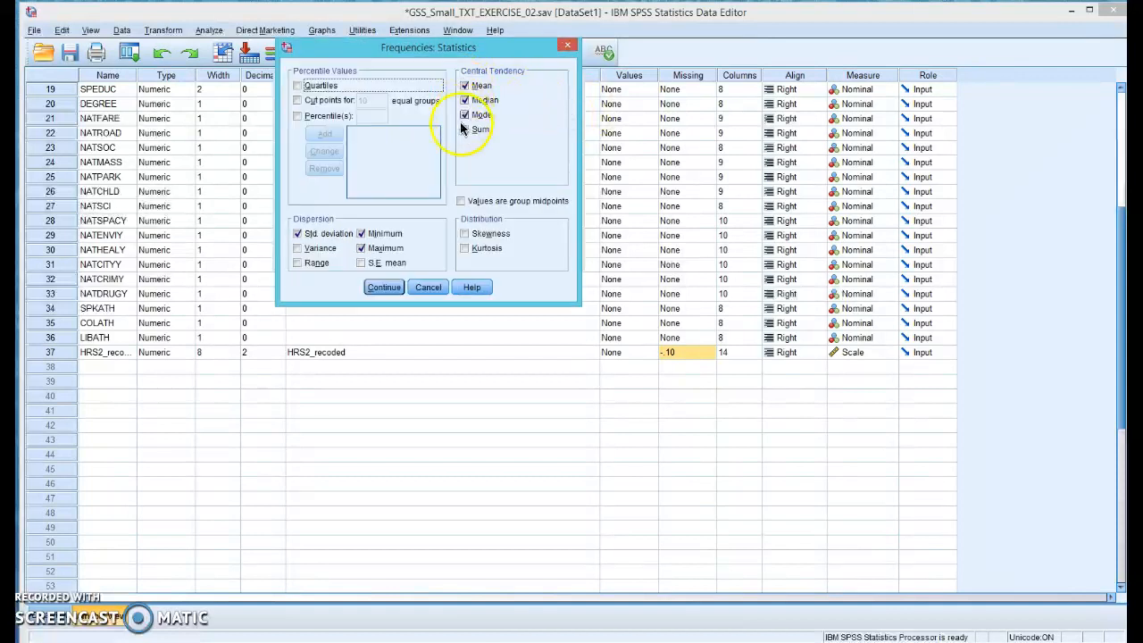
click(402, 286)
click(360, 255)
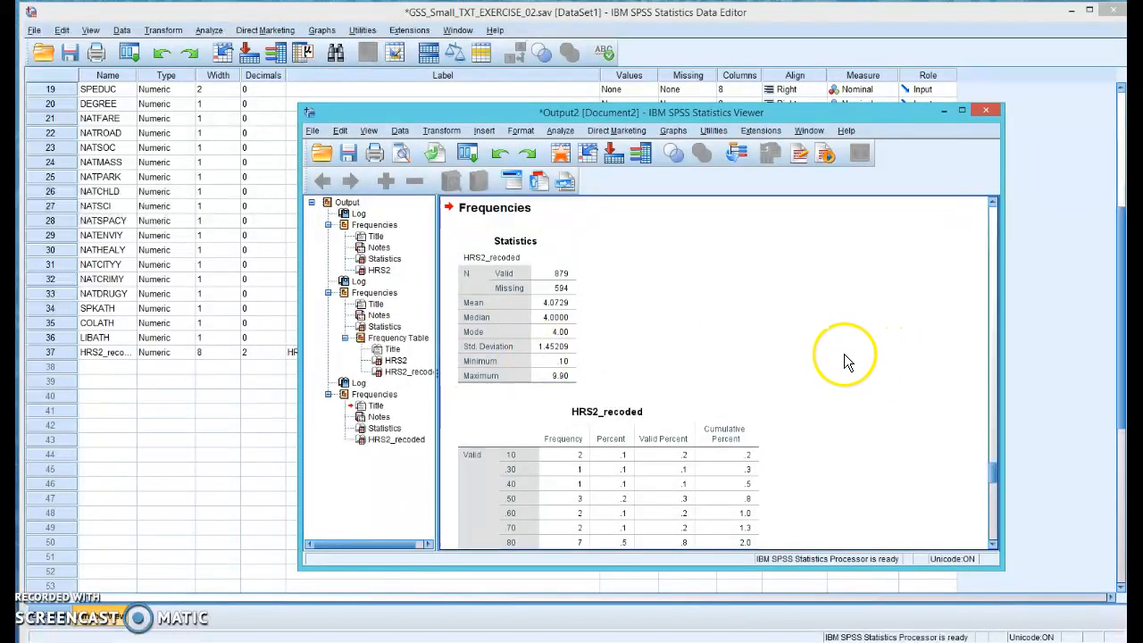
Step: Examine the latest statistics and frequency table for HRS2_recoded, including the missing-value rows, moving the Data Editor aside to uncover the output
click(558, 311)
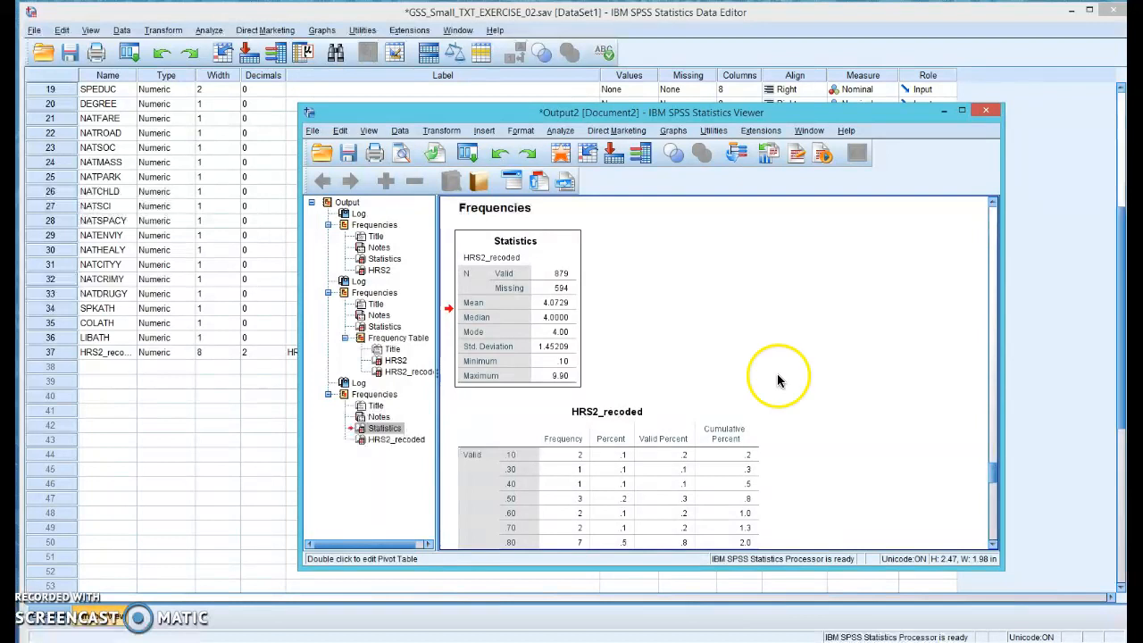
scroll(773, 365, down, 3)
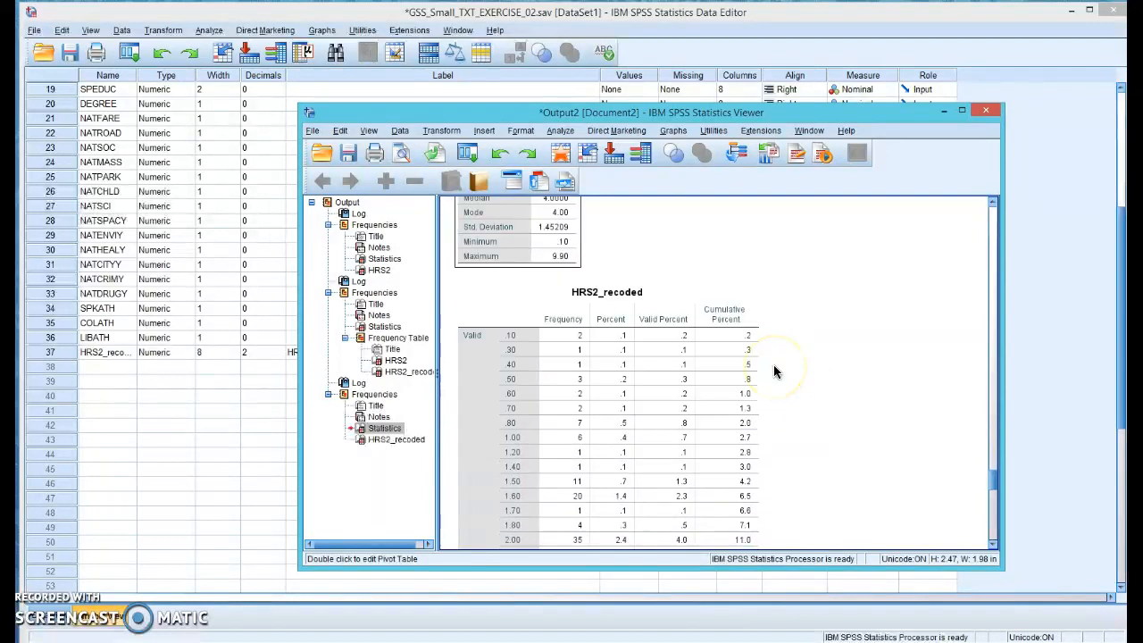
click(609, 334)
key(alt+Tab)
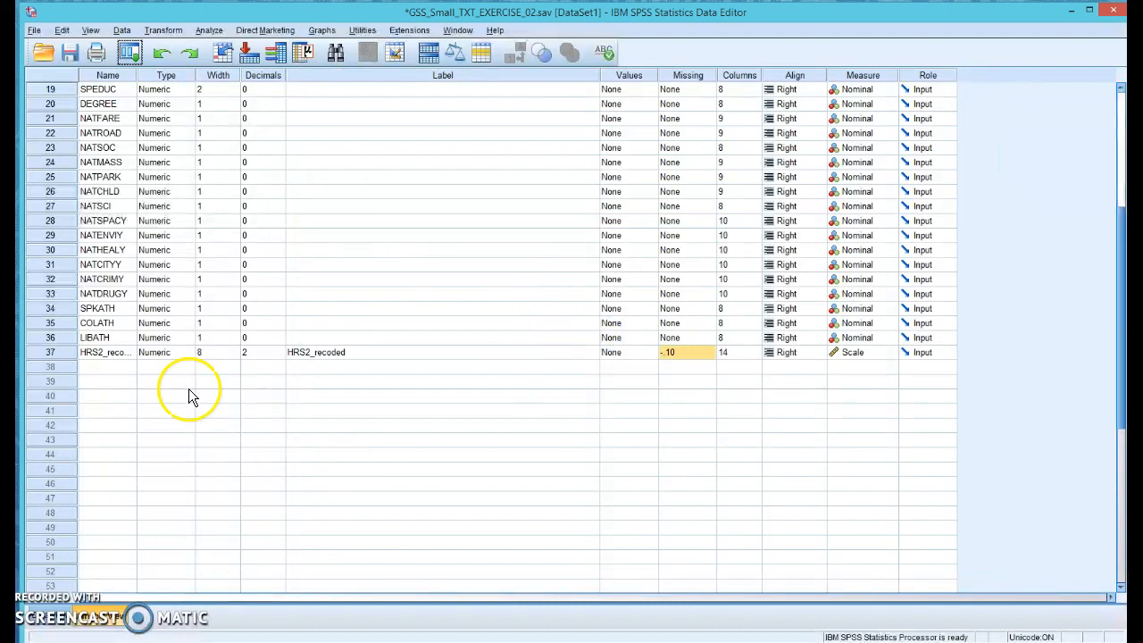
drag(396, 5, 527, 331)
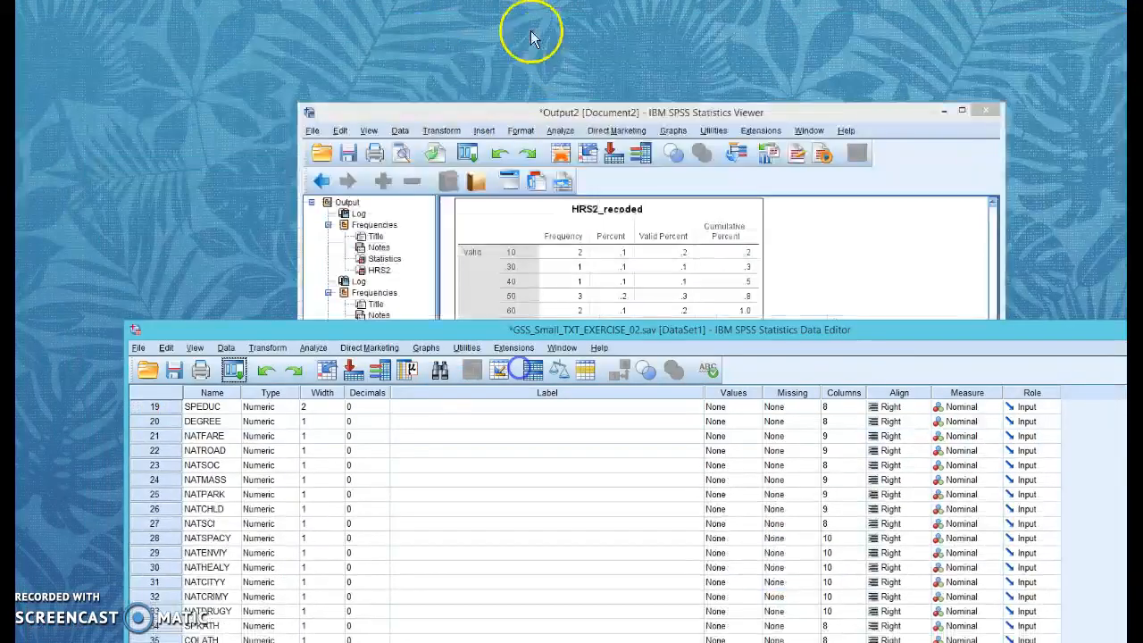
click(463, 113)
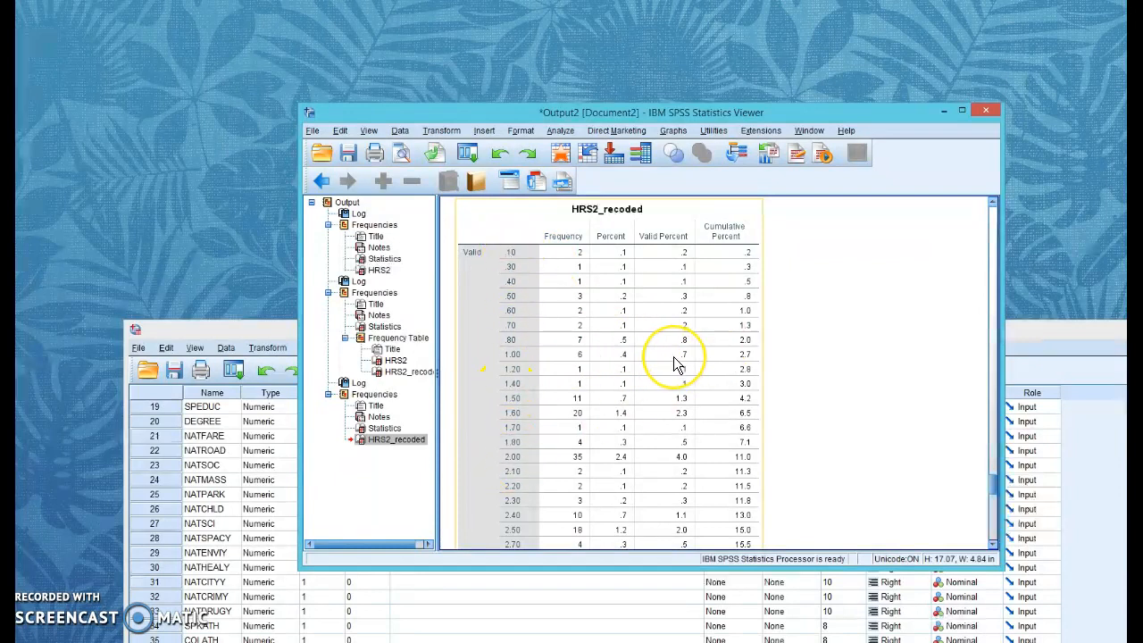
scroll(674, 364, down, 5)
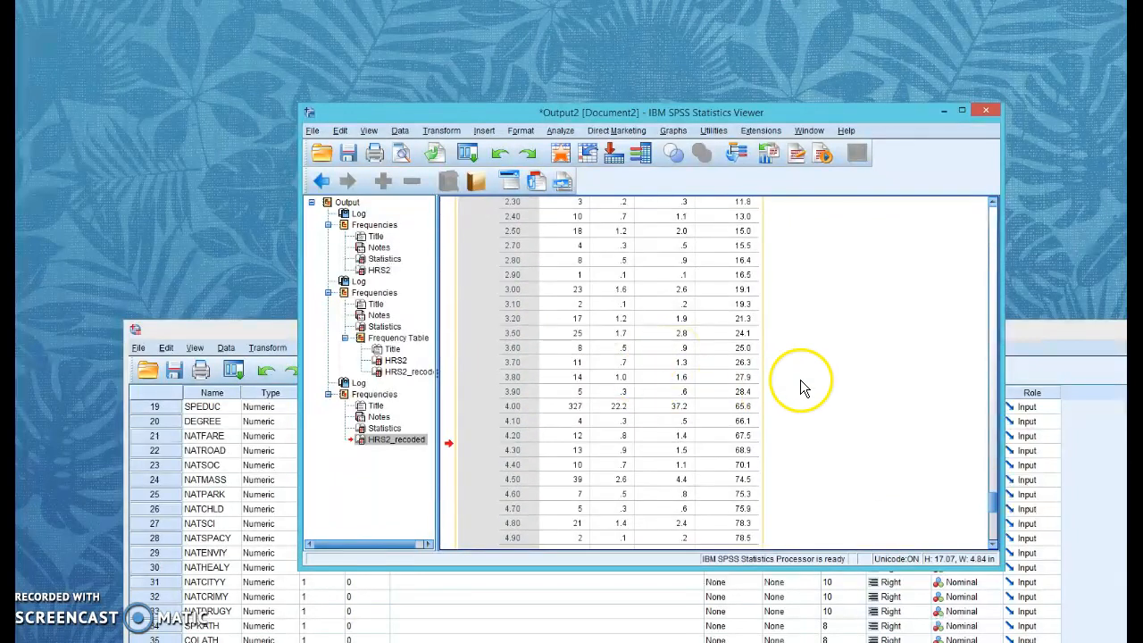
scroll(798, 387, down, 5)
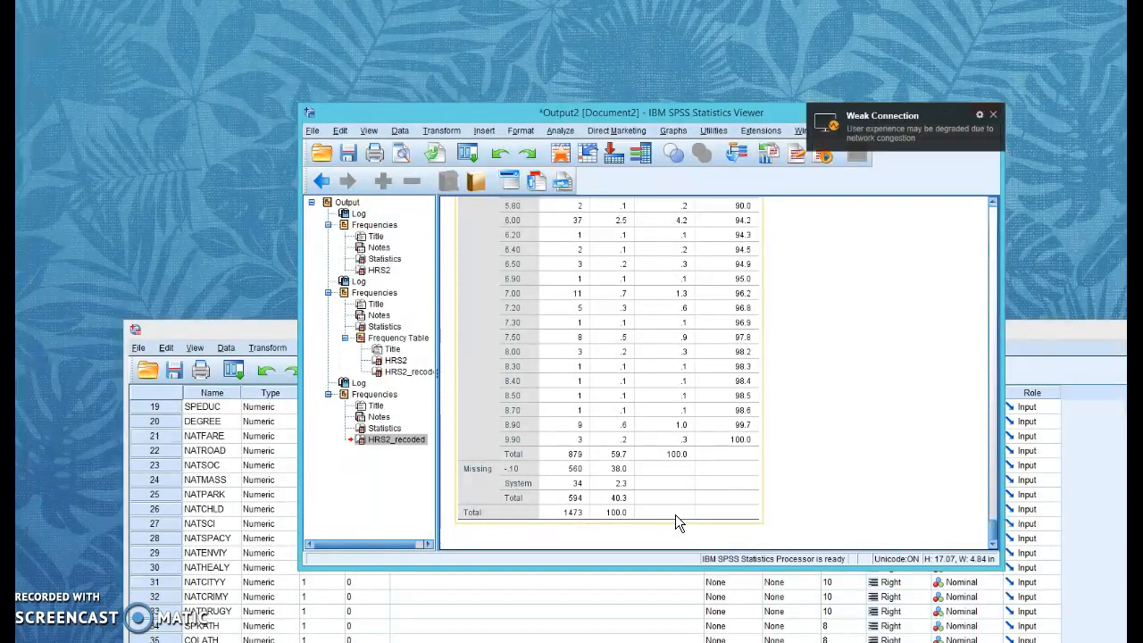
click(783, 493)
click(826, 443)
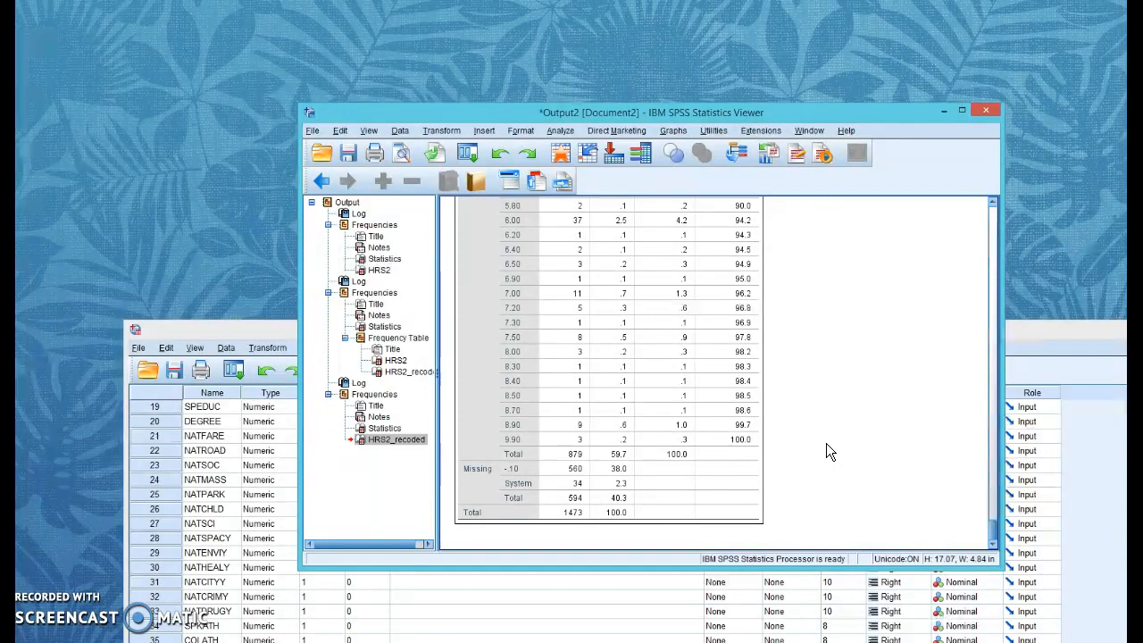
click(624, 356)
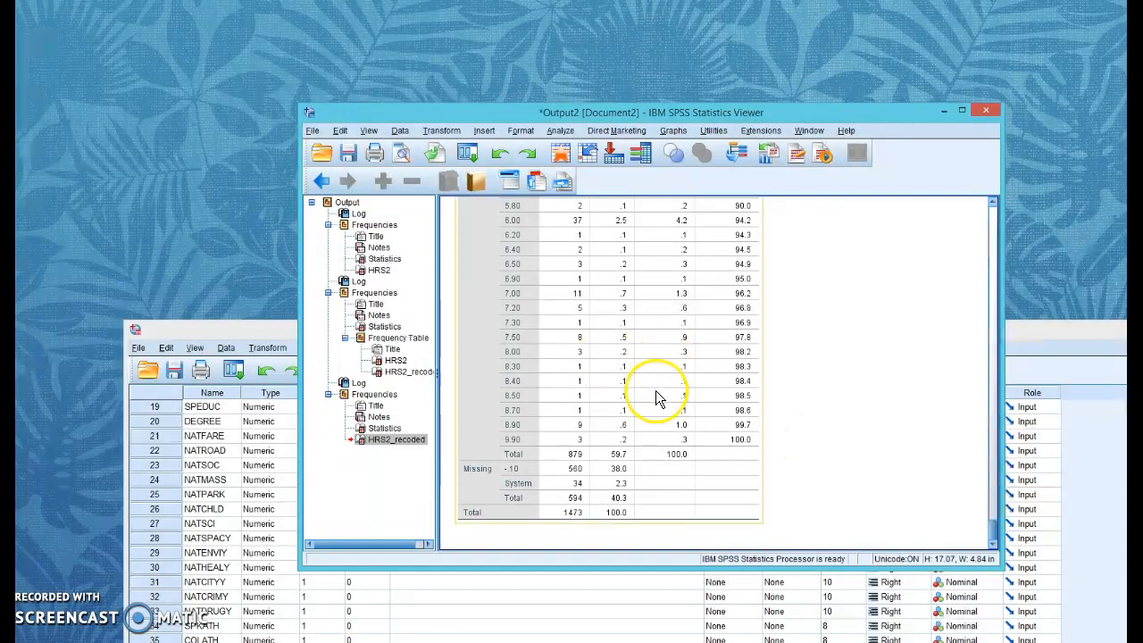
Step: Compare the missing-value rows with those in the earlier HRS2_recoded frequency table, from before -.10 was defined as missing
scroll(656, 390, up, 5)
scroll(656, 390, down, 10)
click(589, 341)
click(533, 486)
click(676, 413)
scroll(675, 414, up, 3)
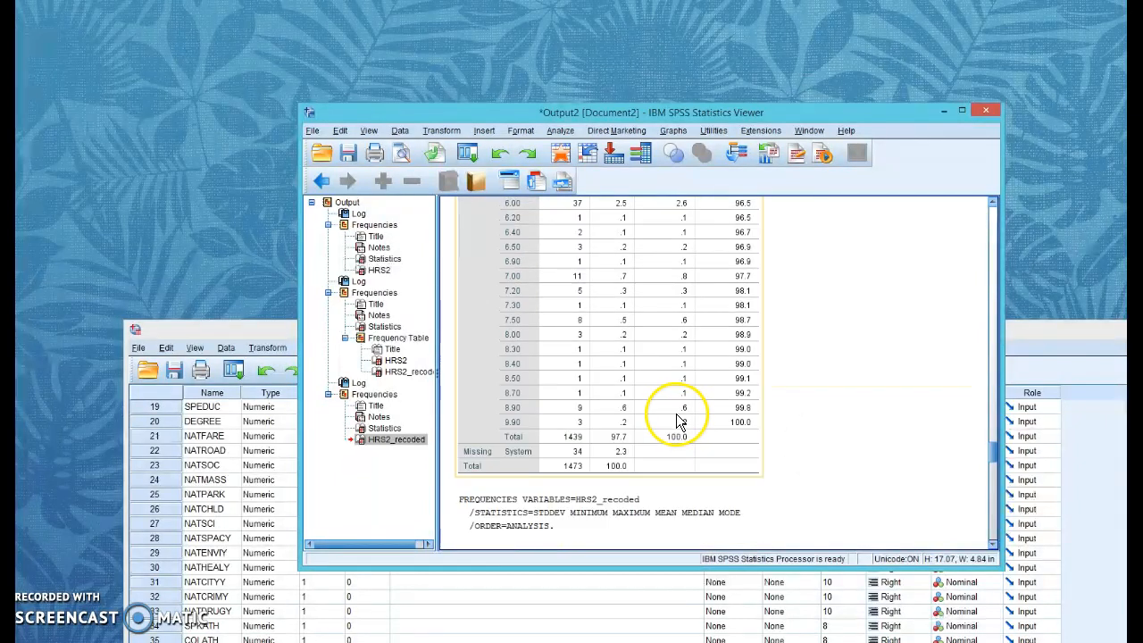
scroll(675, 414, down, 4)
Step: Copy the FREQUENCIES command for HRS2_recoded from the latest log entry in the output
click(538, 277)
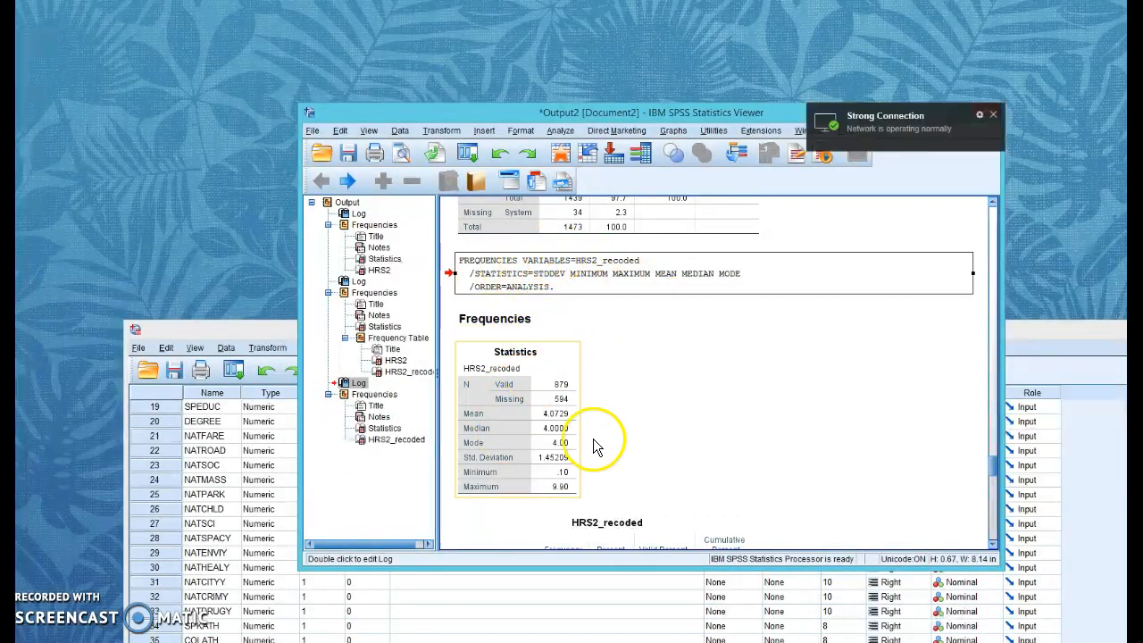
click(540, 270)
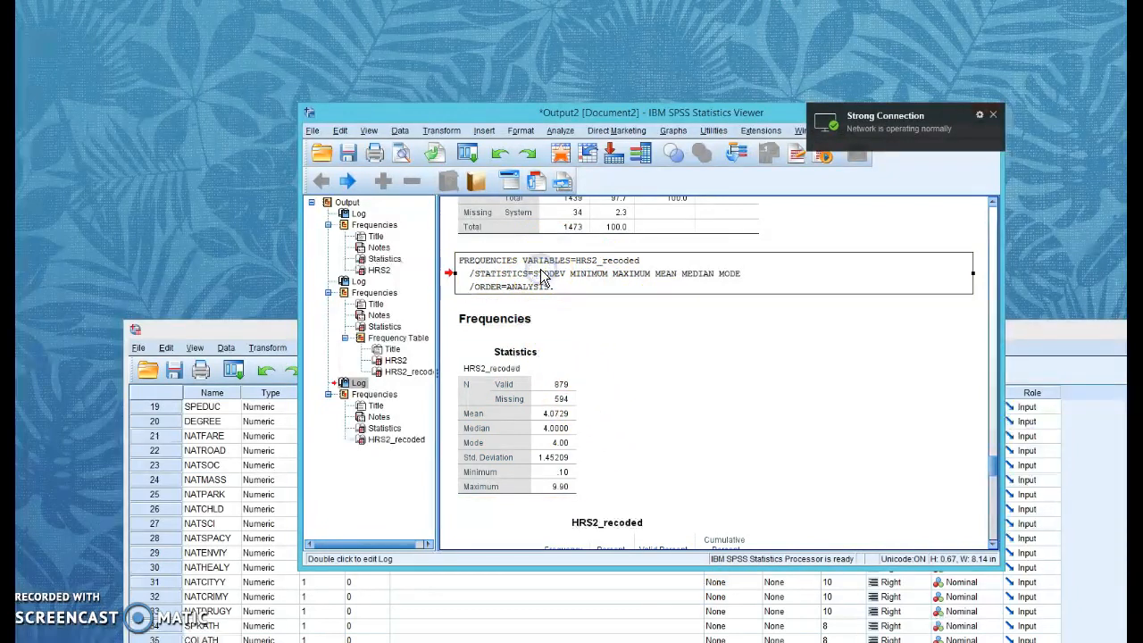
double_click(541, 269)
drag(554, 250, 461, 221)
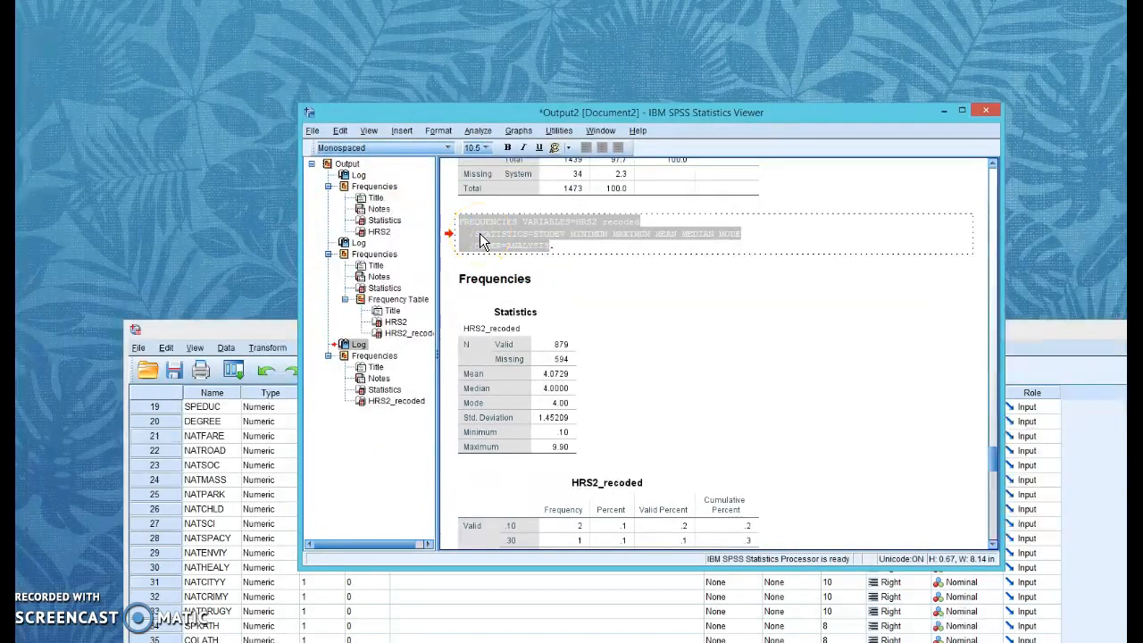
click(604, 286)
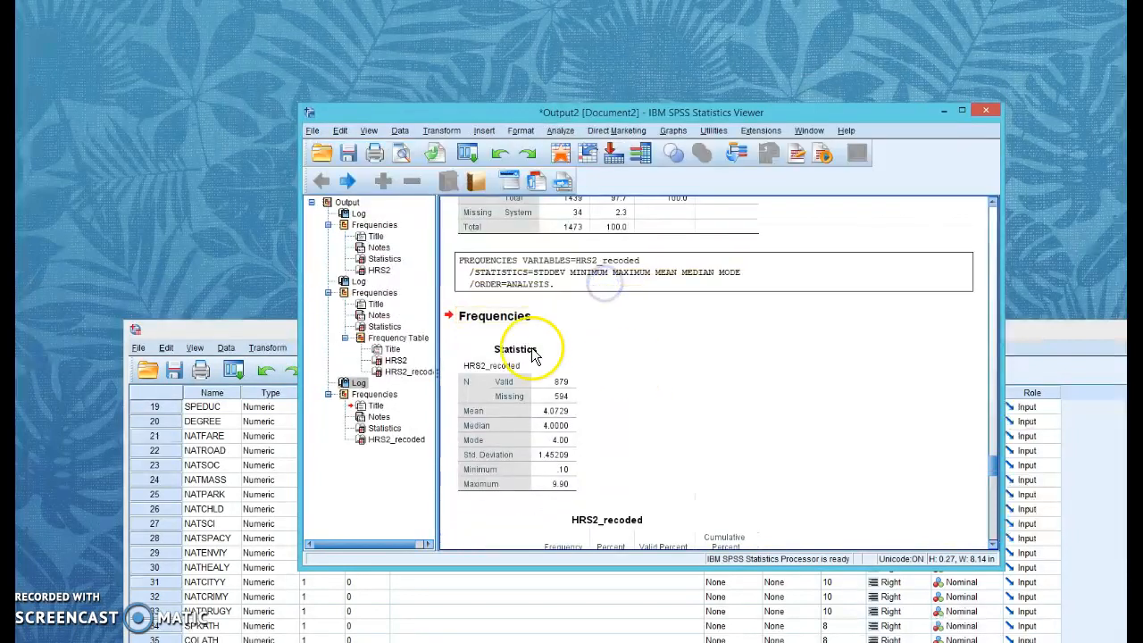
Step: Return to the Data Editor and create a new syntax file, positioning its window so the whole editing area is accessible
click(237, 329)
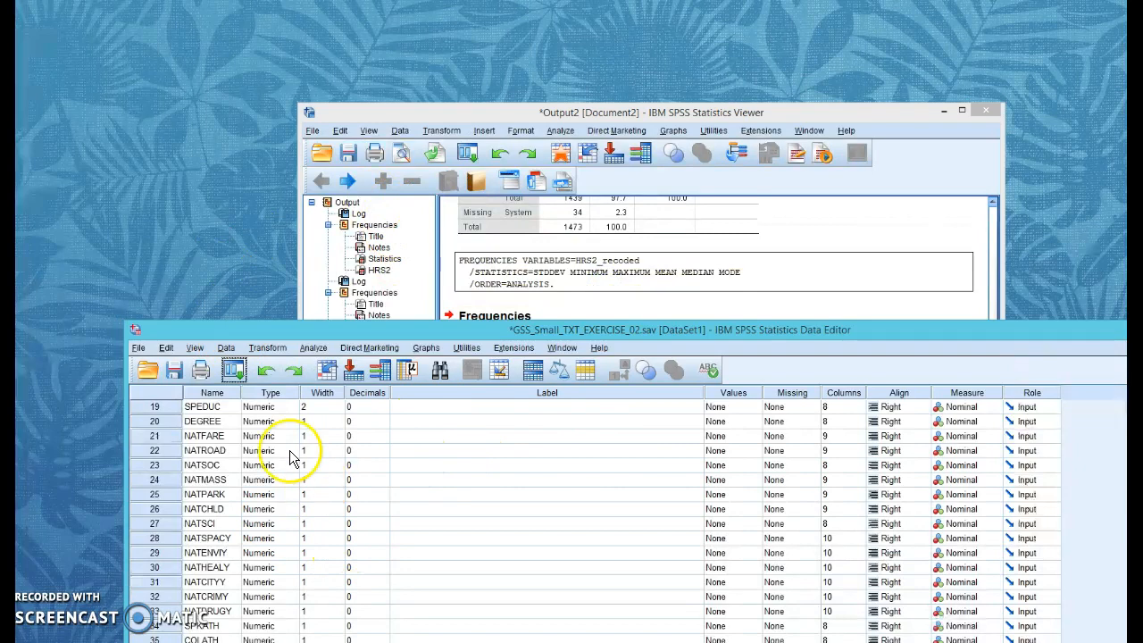
drag(201, 330, 99, 2)
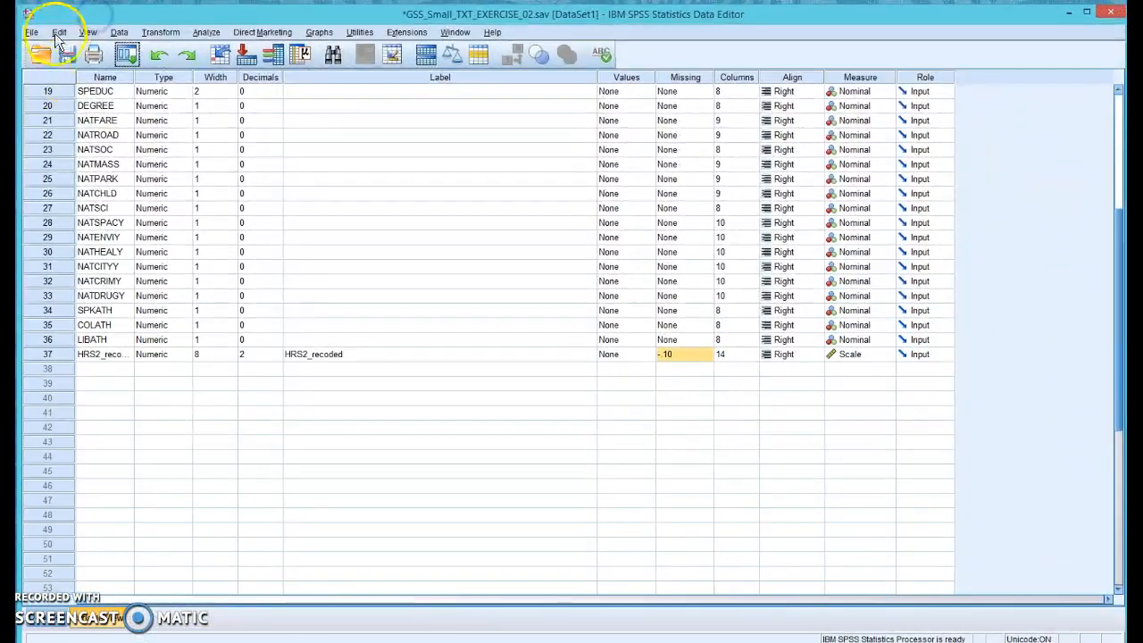
click(31, 33)
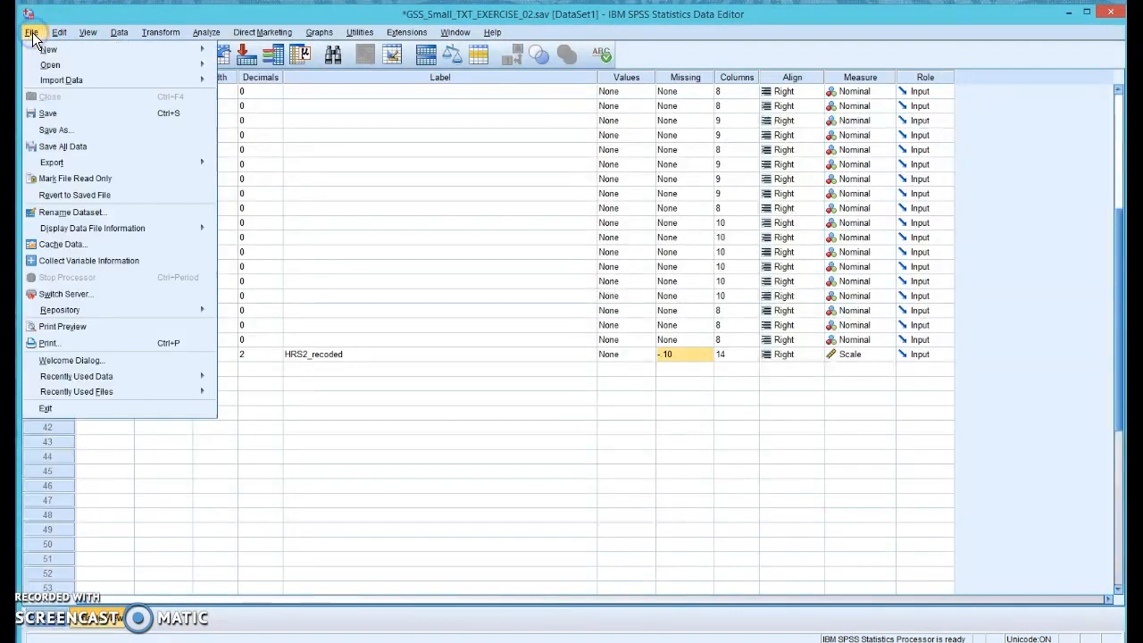
mouse_move(64, 51)
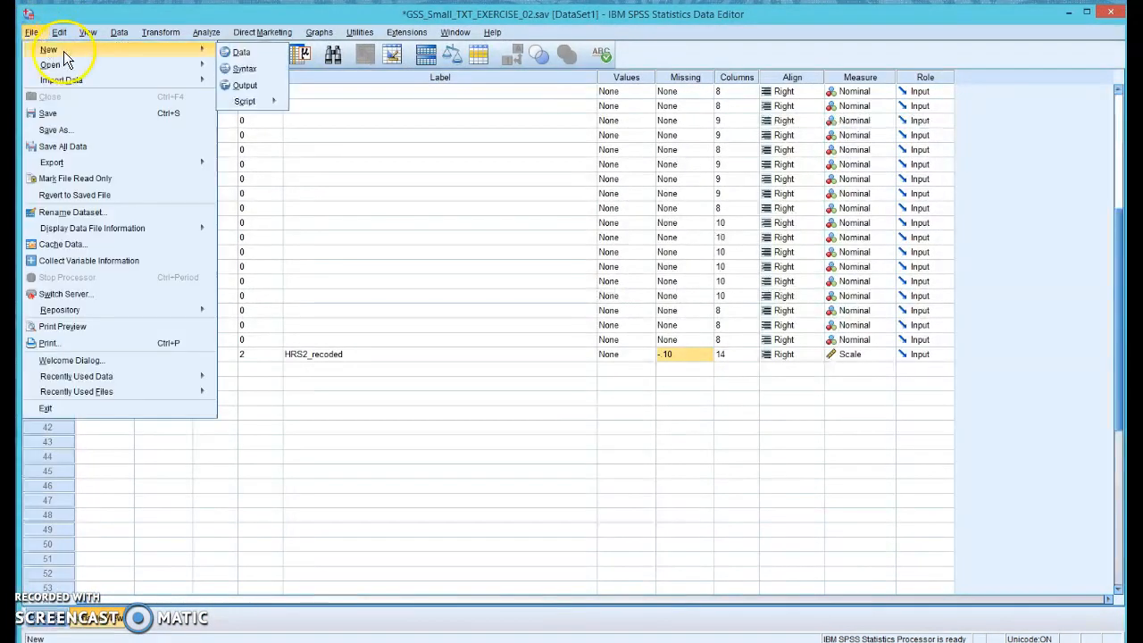
click(244, 69)
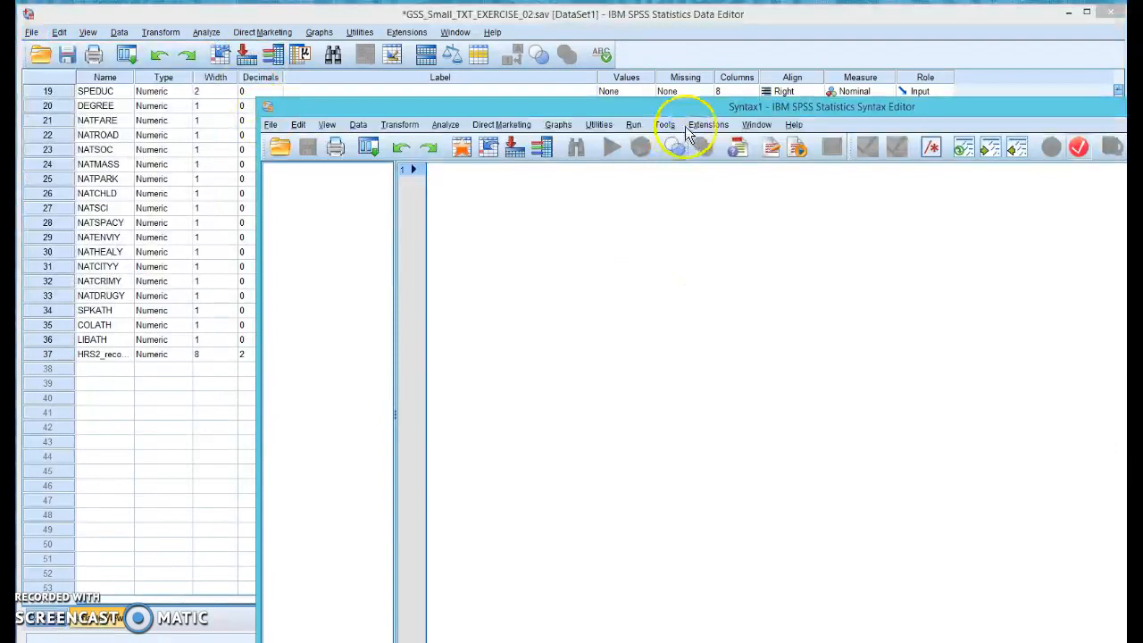
drag(685, 106, 509, 51)
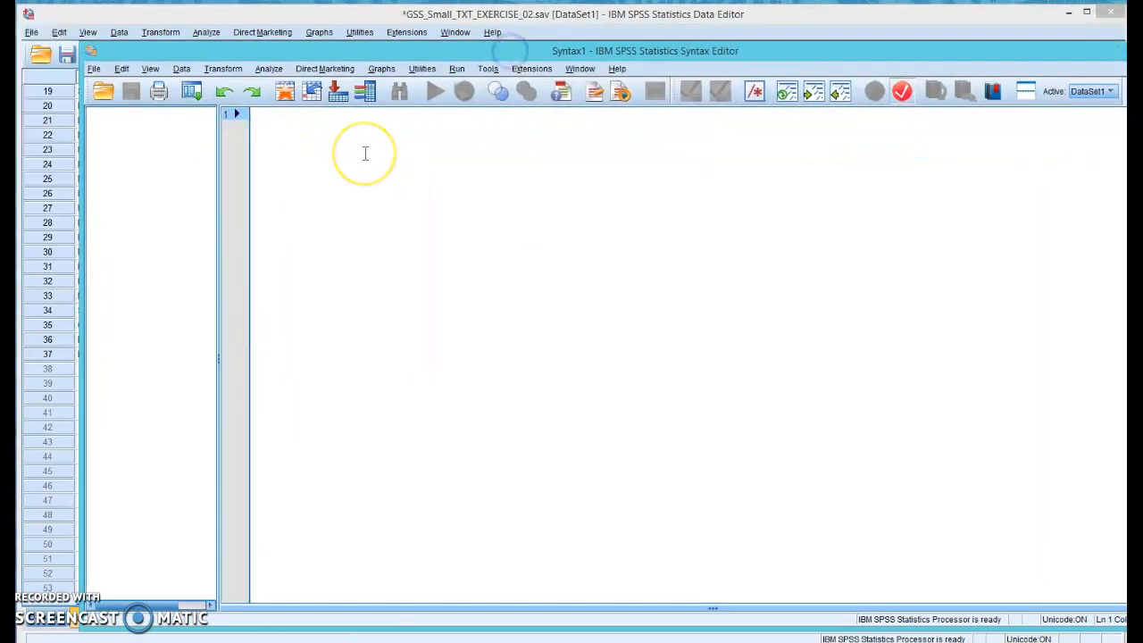
Step: Insert the copied FREQUENCIES VARIABLES=HRS2_recoded command with its /STATISTICS and /ORDER=ANALYSIS lines, end it with a period and run it
text(FREQUENCIES VARIABLES=HRS2_recoded   /STATISTICS=STDDEV MINIMUM MAXIMUM MEAN MEDIAN MODE   /ORDER=ANALYSIS.)
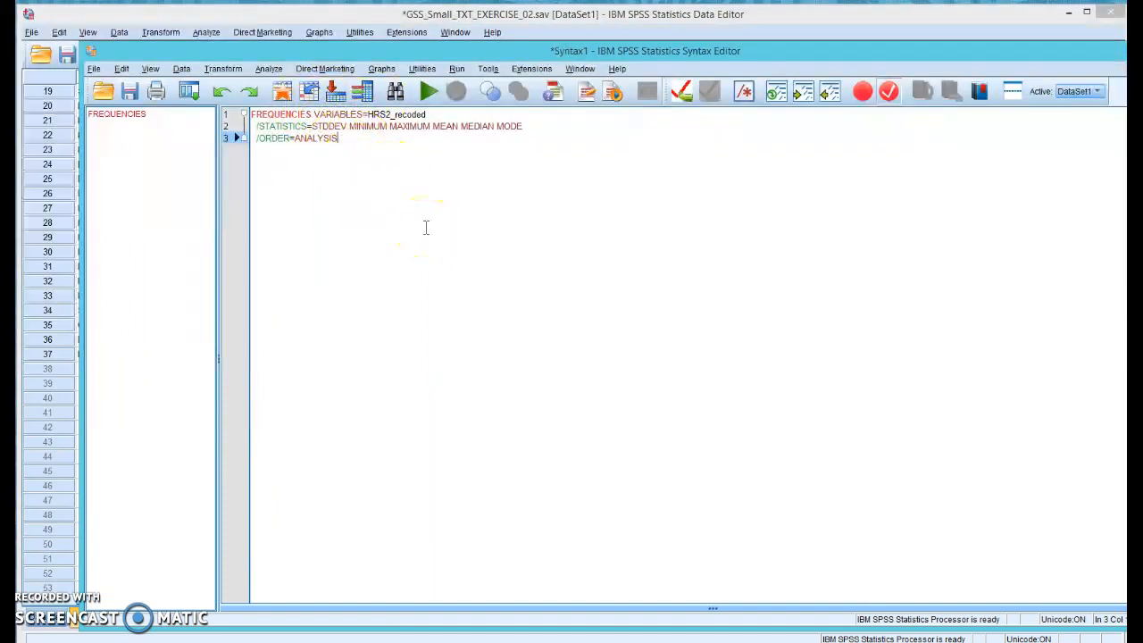
key(Return)
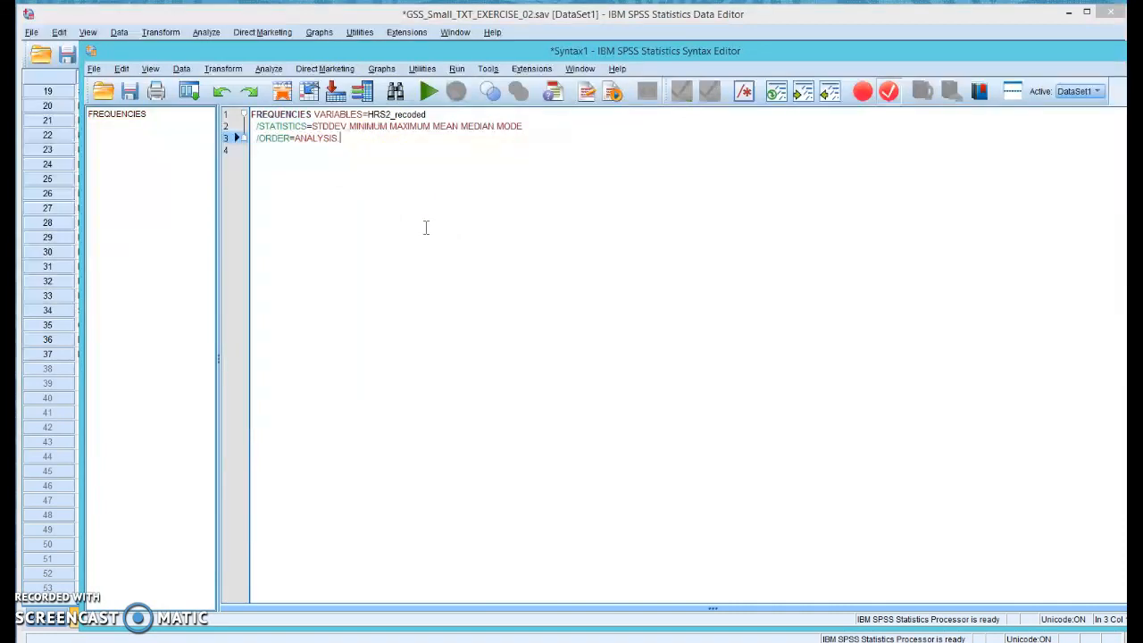
drag(345, 140, 243, 115)
click(434, 92)
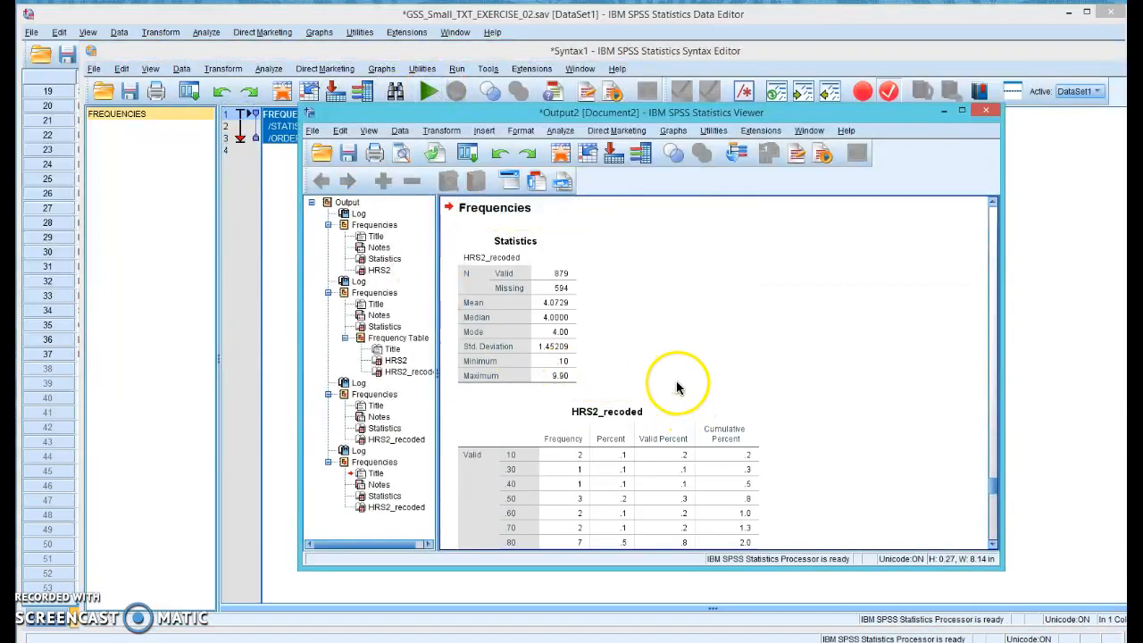
Step: Review the statistics and frequency table produced by the syntax, and return to the end of the command in the Syntax Editor
scroll(677, 390, down, 11)
scroll(674, 393, up, 9)
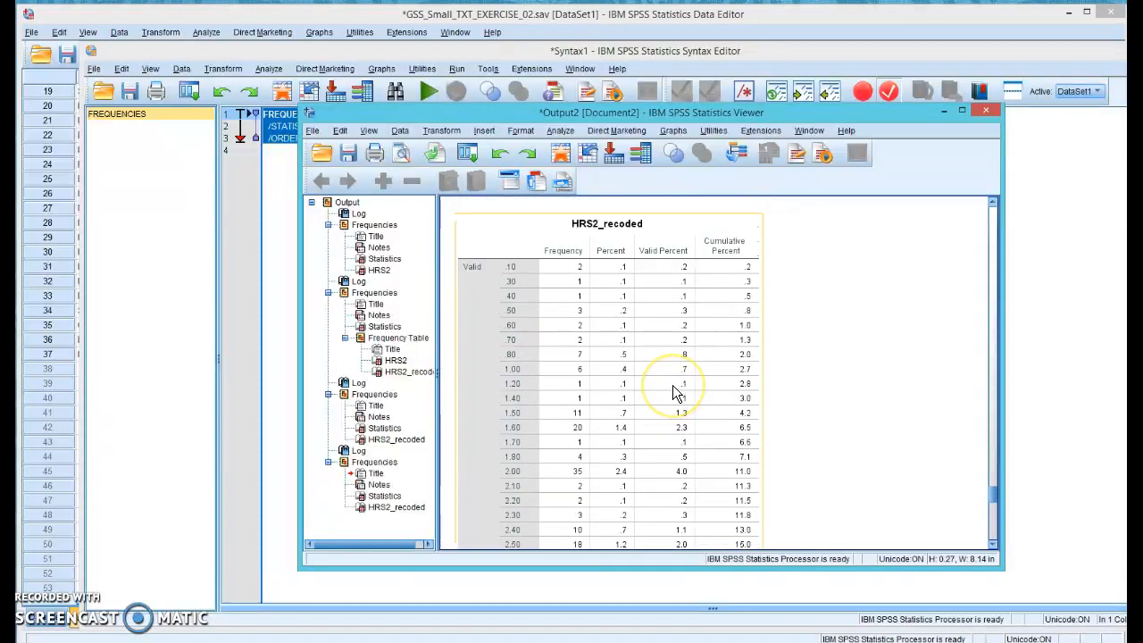
scroll(676, 393, up, 3)
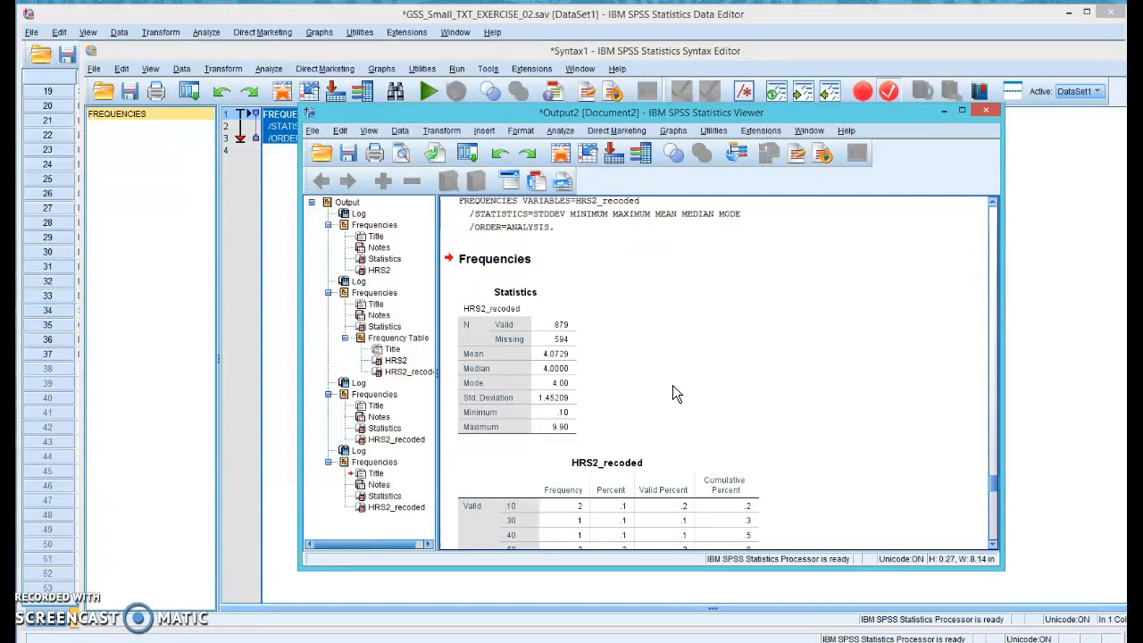
click(269, 171)
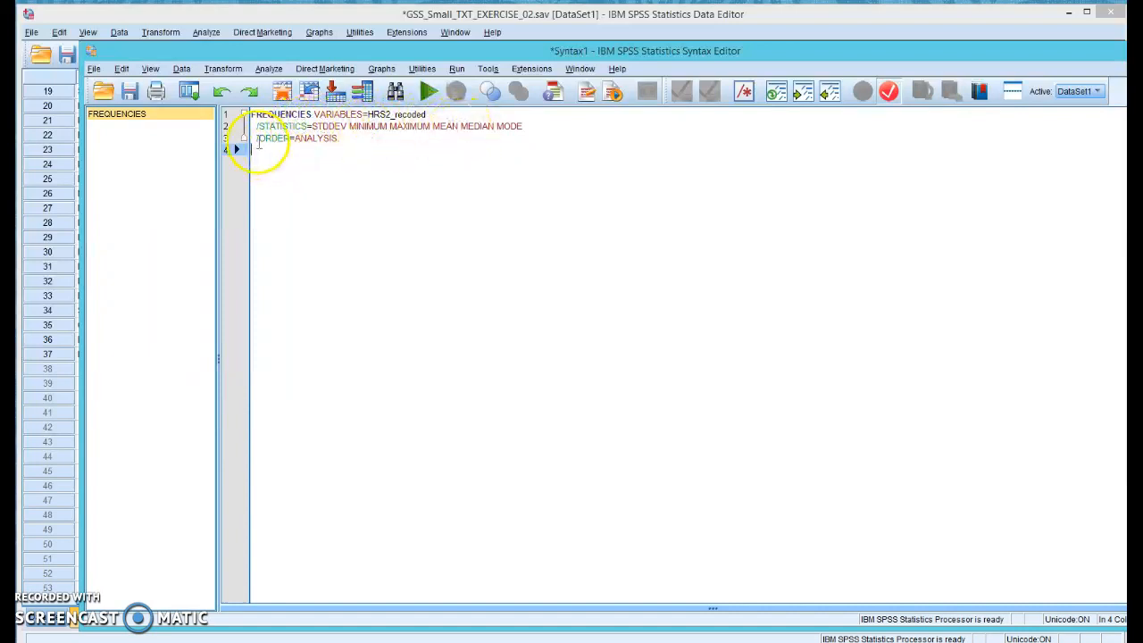
click(345, 137)
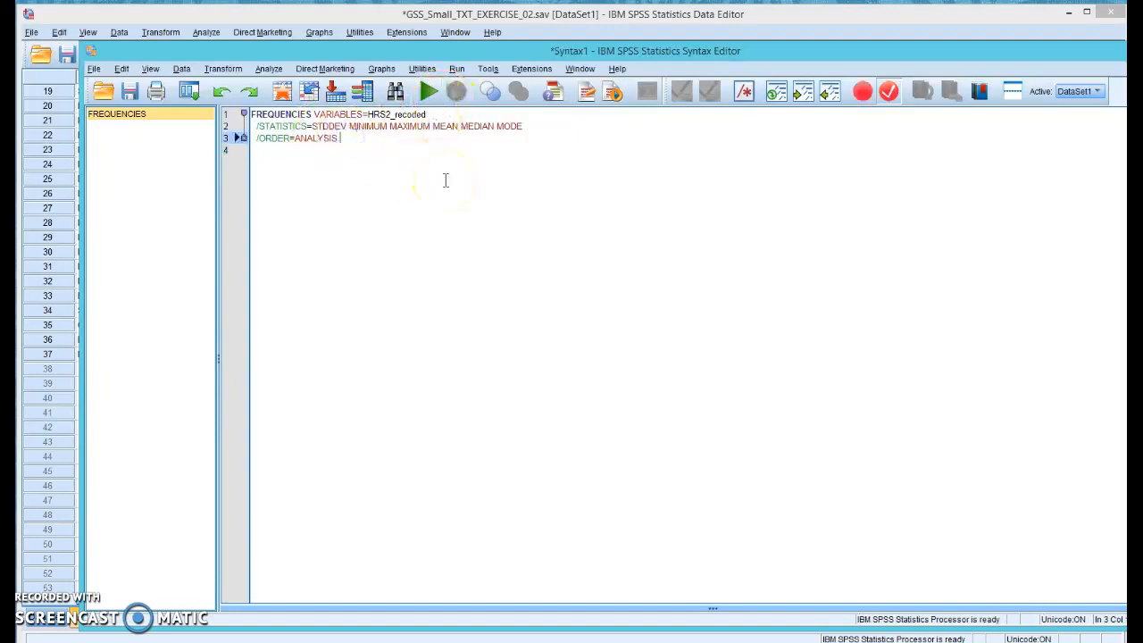